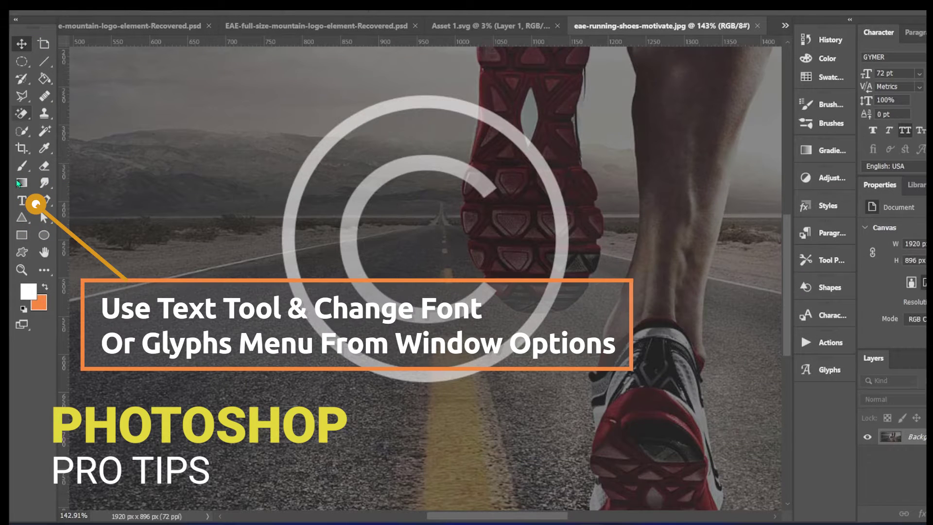
# Step: Add a surprised-face emoji as a text layer in the EmojiOne font beside the copyright watermark
pyautogui.click(22, 202)
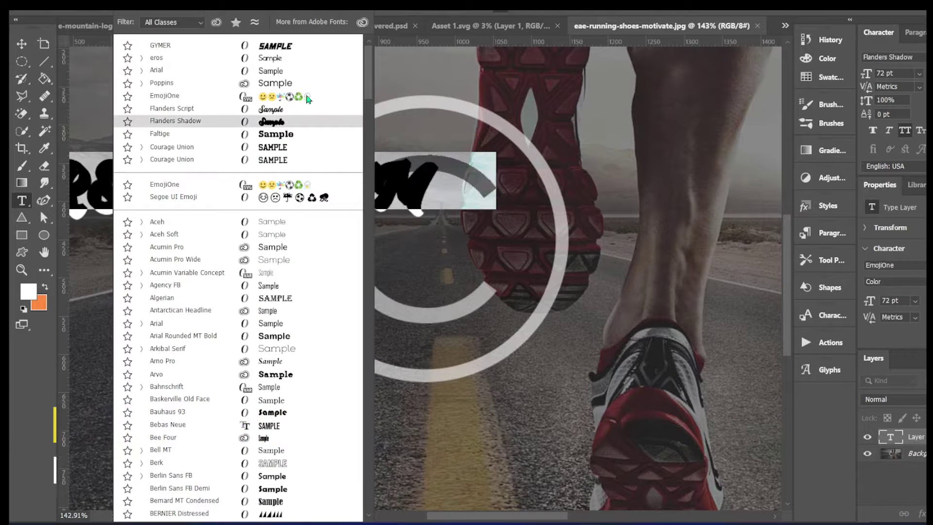
pyautogui.click(305, 96)
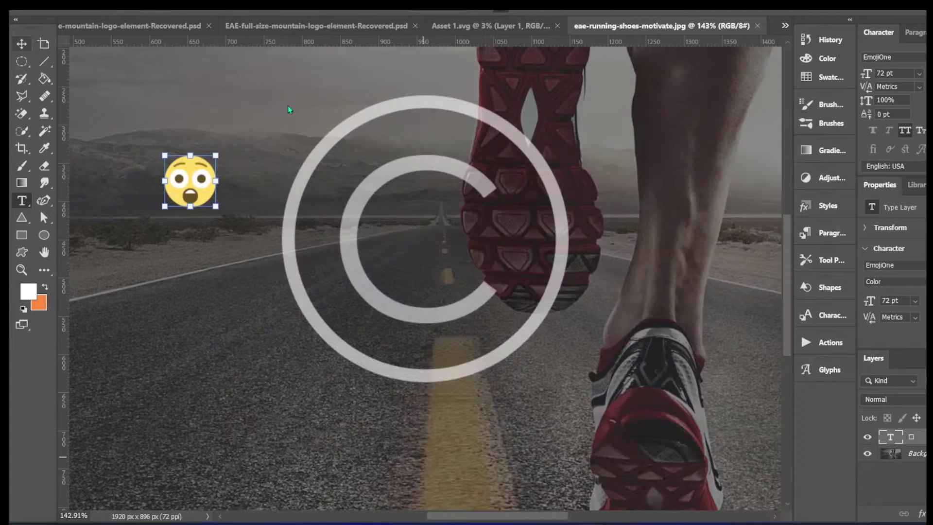
pyautogui.hotkey('ctrl', 'Return')
pyautogui.press('v')
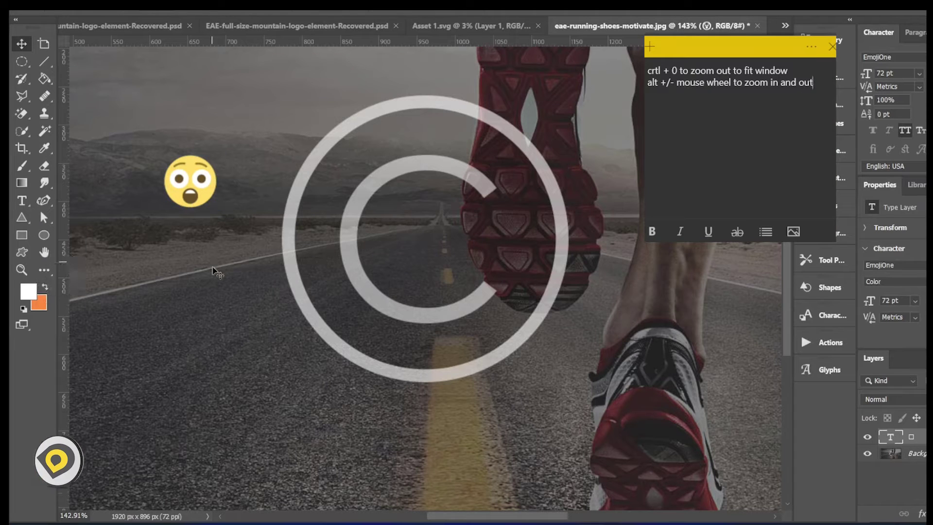
pyautogui.click(212, 270)
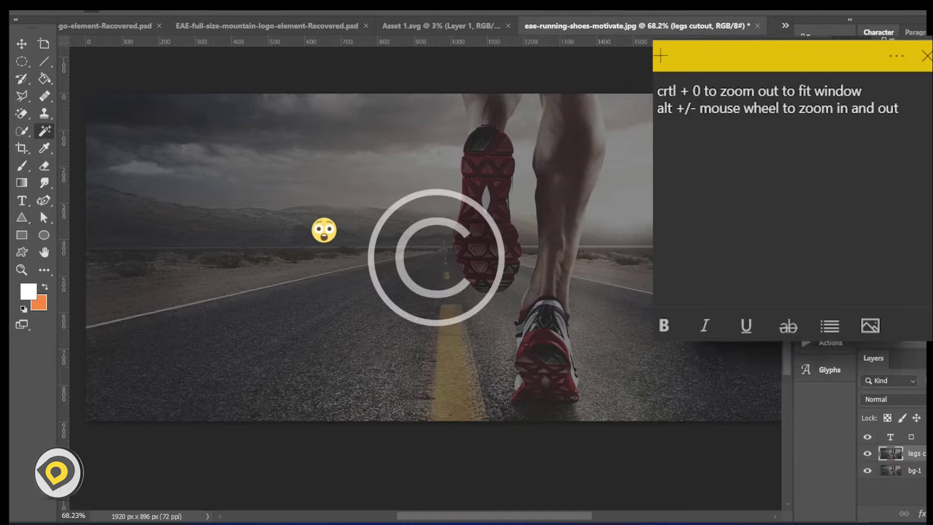
# Step: Add the line "hold shift and move image/artboard" to the sticky note below the zoom tips
pyautogui.write('hold ')
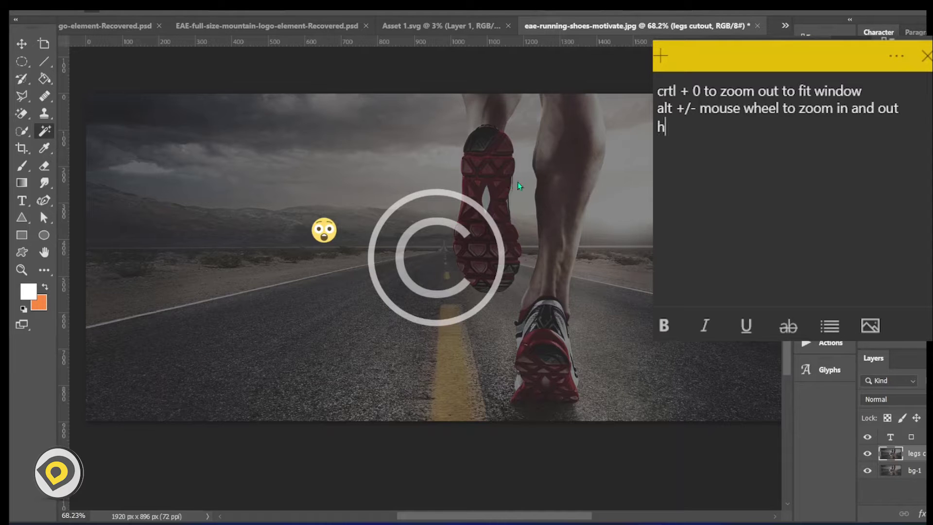
pyautogui.write('shift and move')
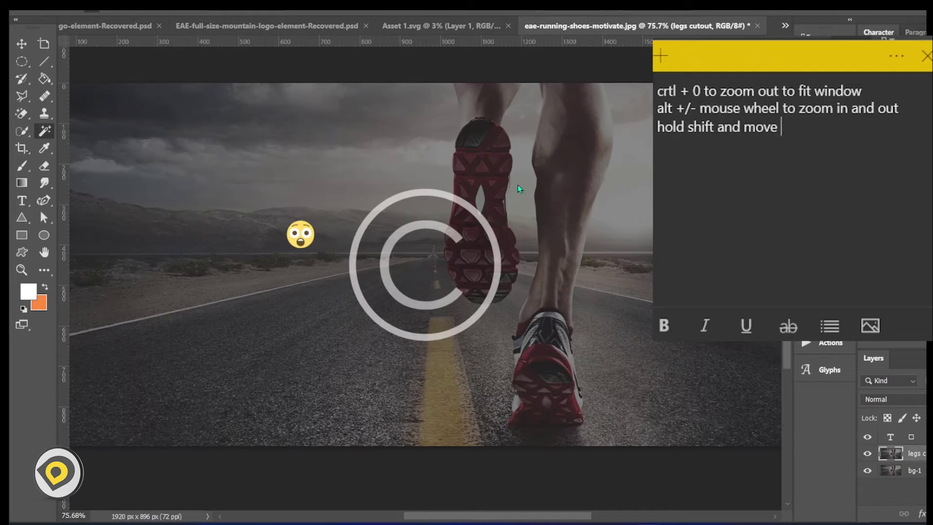
pyautogui.scroll(15, 517, 185)
pyautogui.write('move')
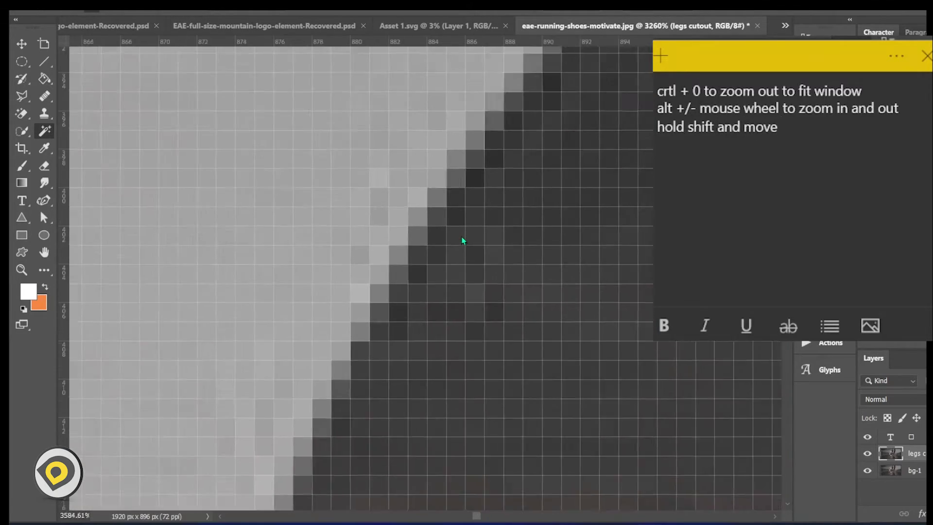
pyautogui.scroll(2, 463, 240)
pyautogui.write('image/')
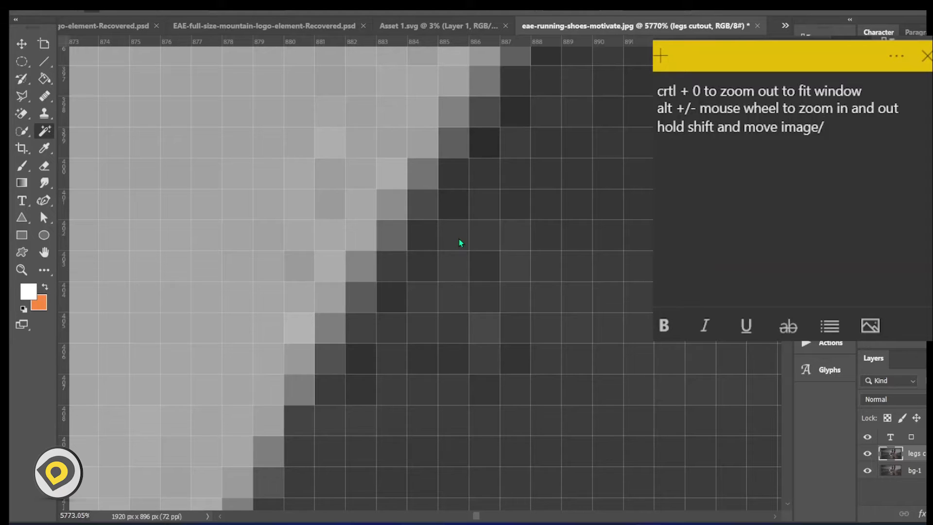
pyautogui.hotkey('ctrl', '0')
pyautogui.write('fra')
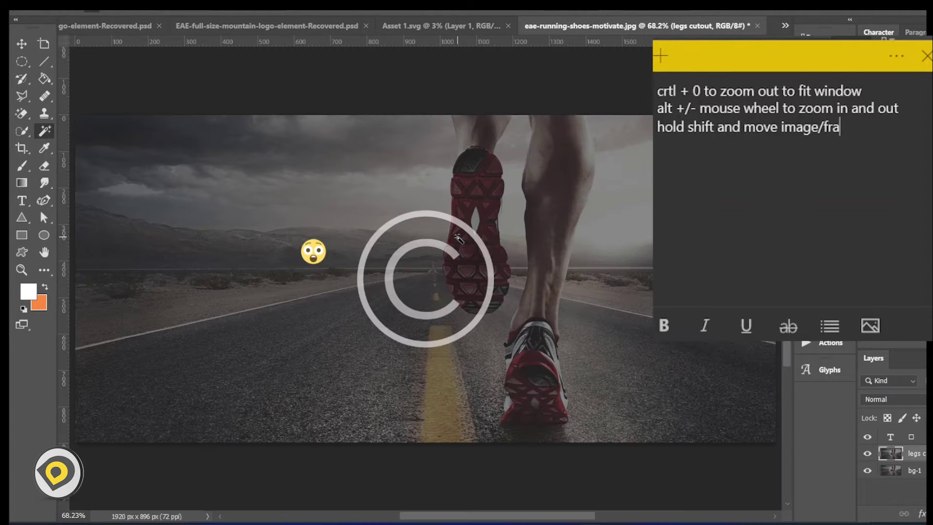
pyautogui.press('BackSpace')
pyautogui.press('BackSpace')
pyautogui.press('BackSpace')
pyautogui.write('artboard')
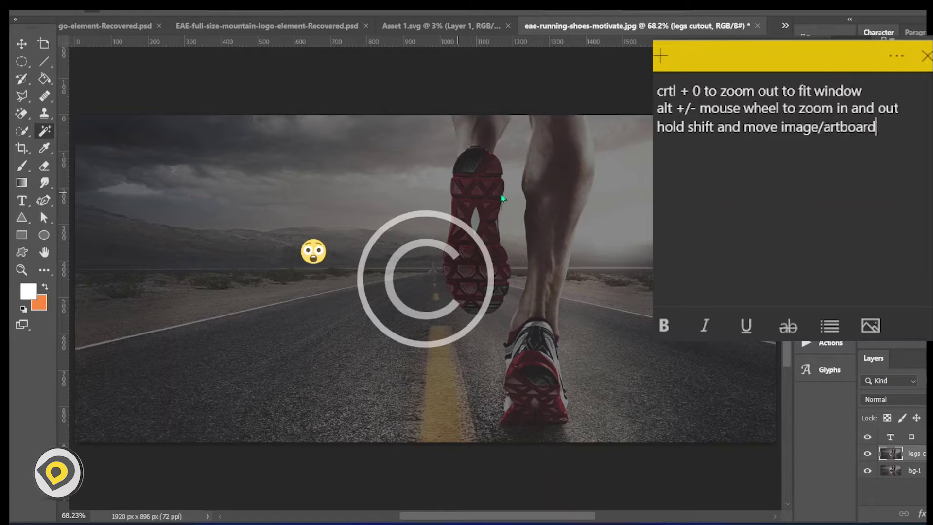
# Step: Select the upper-left arc of the watermark's outer ring on the bg-1 layer with the Magic Wand
pyautogui.moveTo(500, 191); pyautogui.dragTo(525, 173)
pyautogui.click(474, 164)
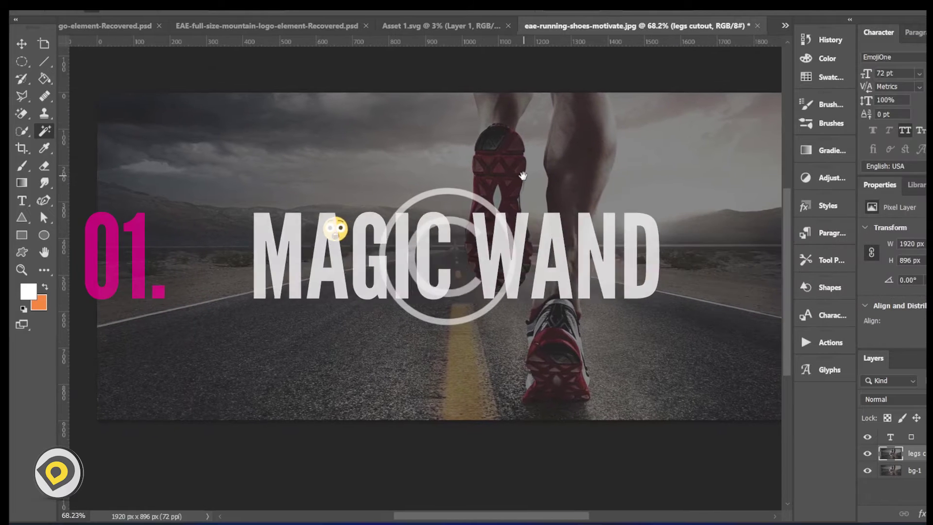
pyautogui.scroll(2, 433, 324)
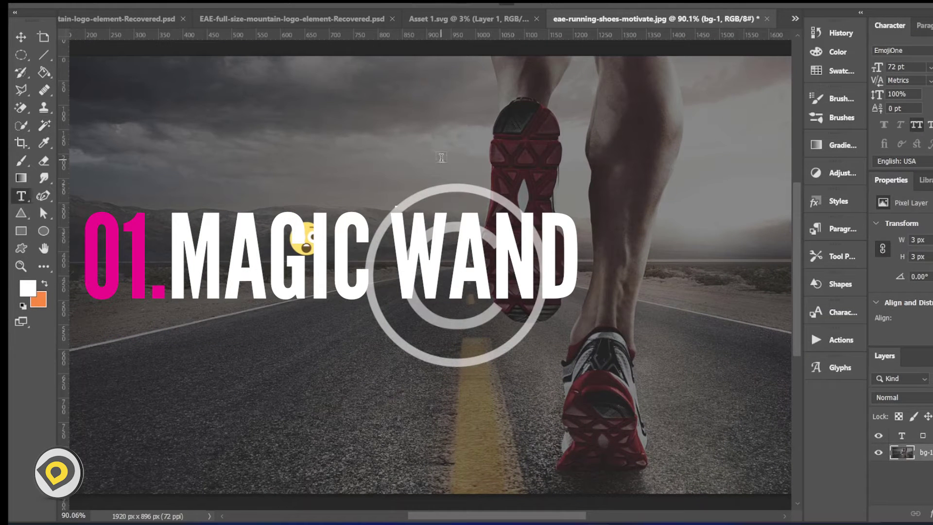
pyautogui.press('v')
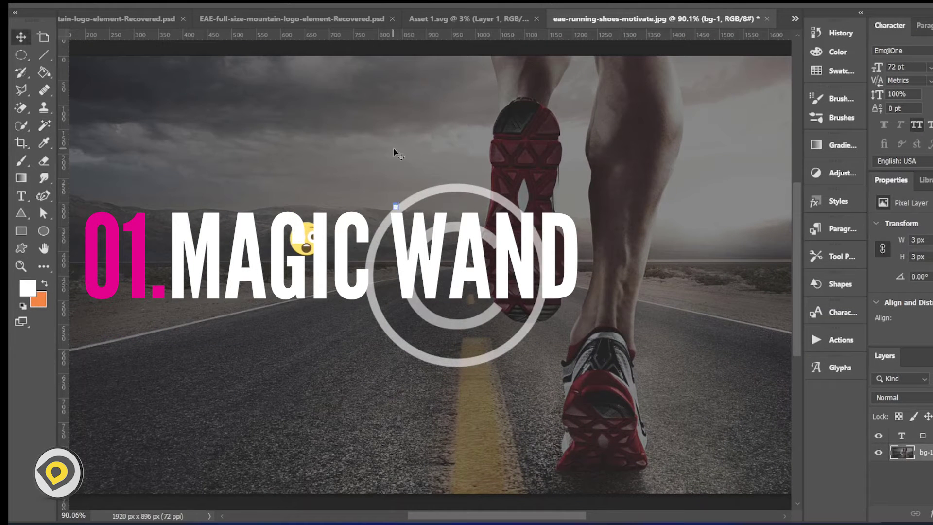
pyautogui.press('w')
pyautogui.click(409, 209)
pyautogui.hotkey('ctrl', 'd')
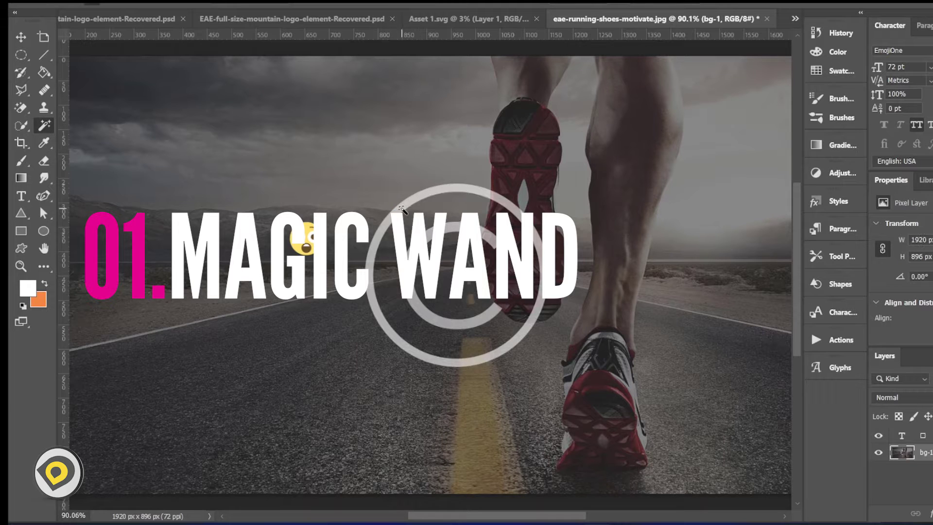
pyautogui.click(407, 201)
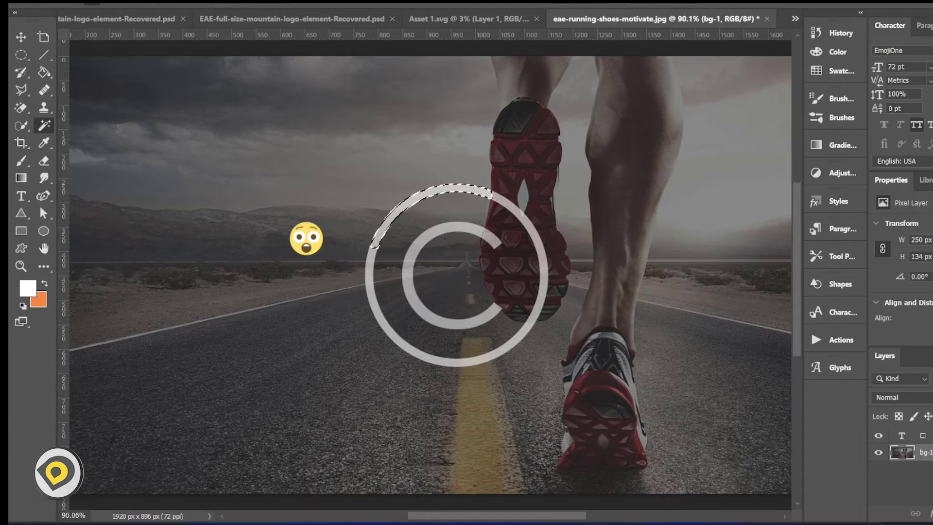
# Step: Expand the arc selection by 2 pixels
pyautogui.click(166, 2)
pyautogui.moveTo(234, 173)
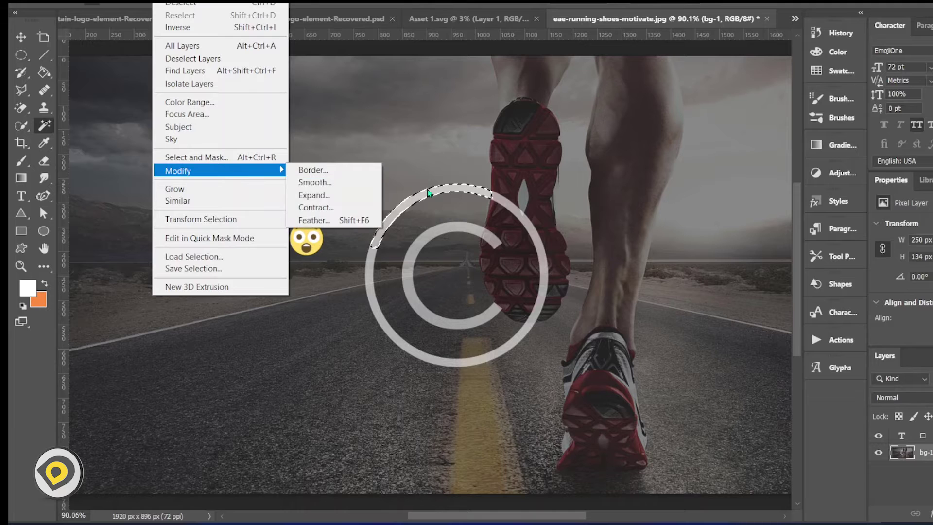
pyautogui.click(328, 196)
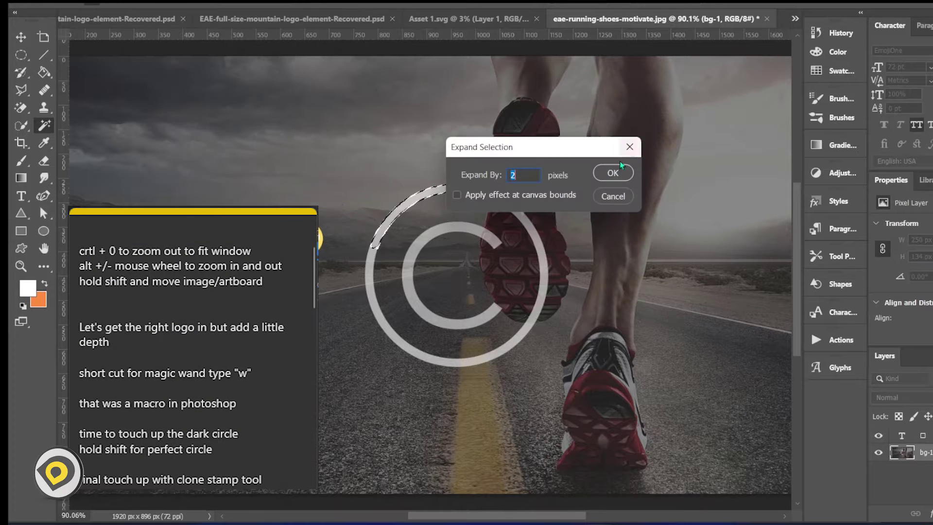
pyautogui.click(613, 172)
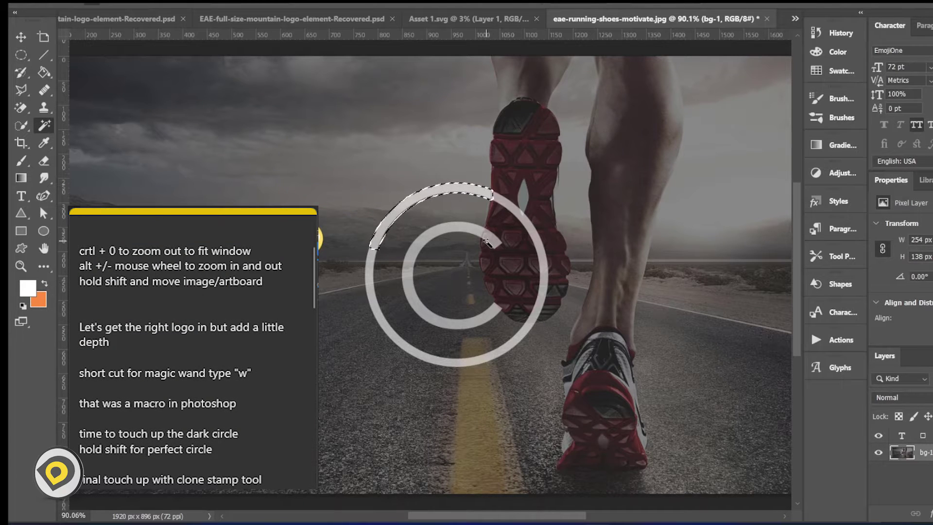
# Step: Fill the selected upper arc of the watermark with Content-Aware
pyautogui.hotkey('shift', 'F5')
pyautogui.click(547, 116)
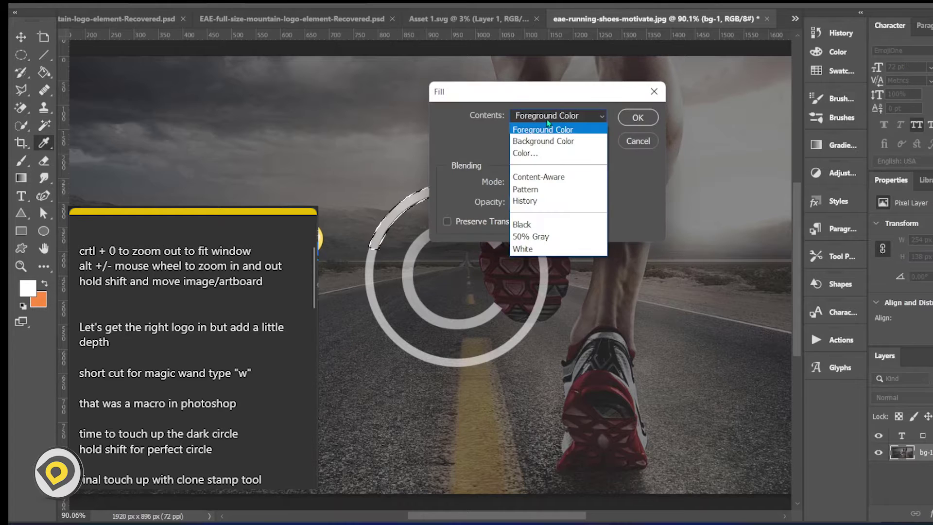
pyautogui.click(538, 177)
pyautogui.click(642, 117)
# Step: Create an action named "wand-select-expand-content-aware" in the Default Actions set and start recording it
pyautogui.hotkey('alt', 'F9')
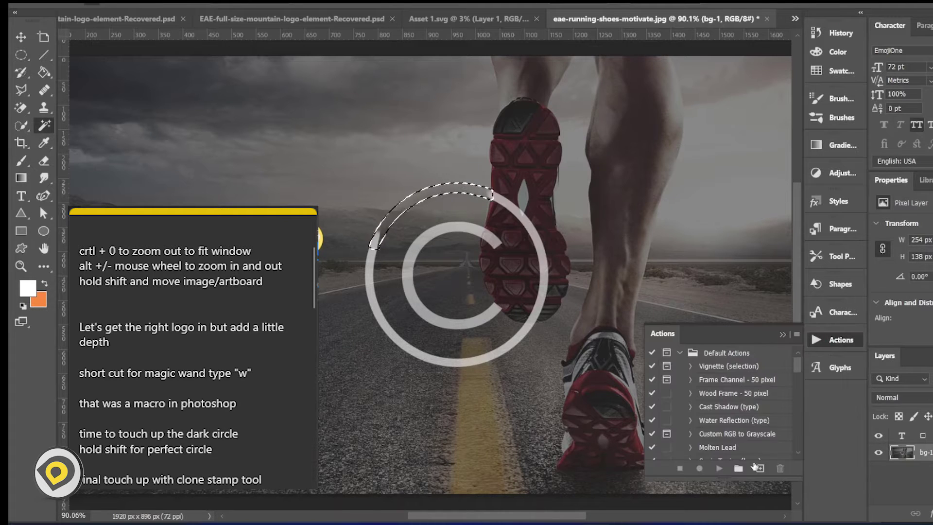
pyautogui.click(758, 467)
pyautogui.write('wand-select')
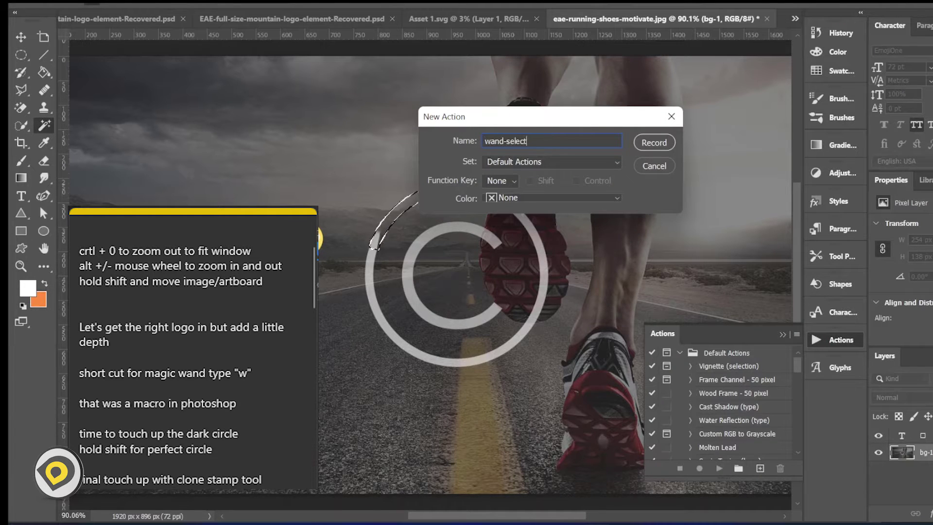
pyautogui.write('-expand-content-aware')
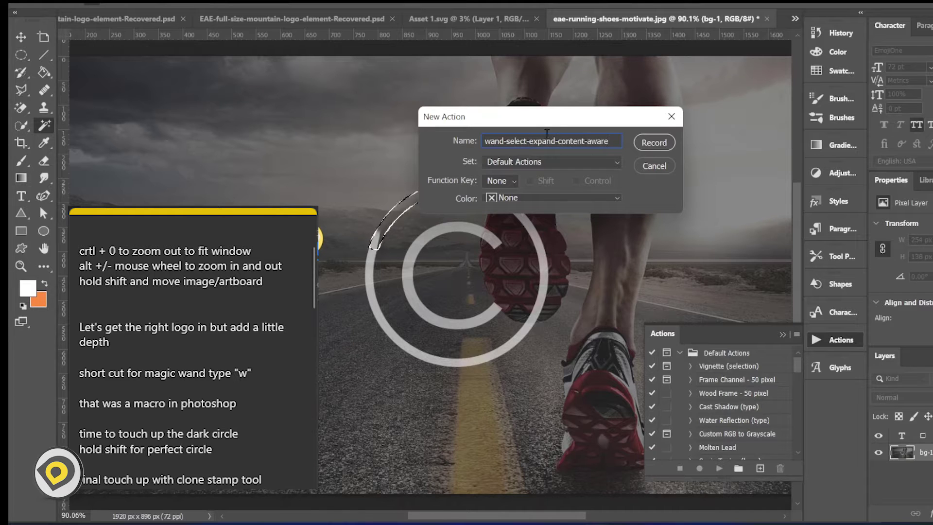
pyautogui.click(654, 143)
# Step: Select the lower-left arc of the outer ring with the Magic Wand and expand the selection by 2 pixels
pyautogui.click(369, 263)
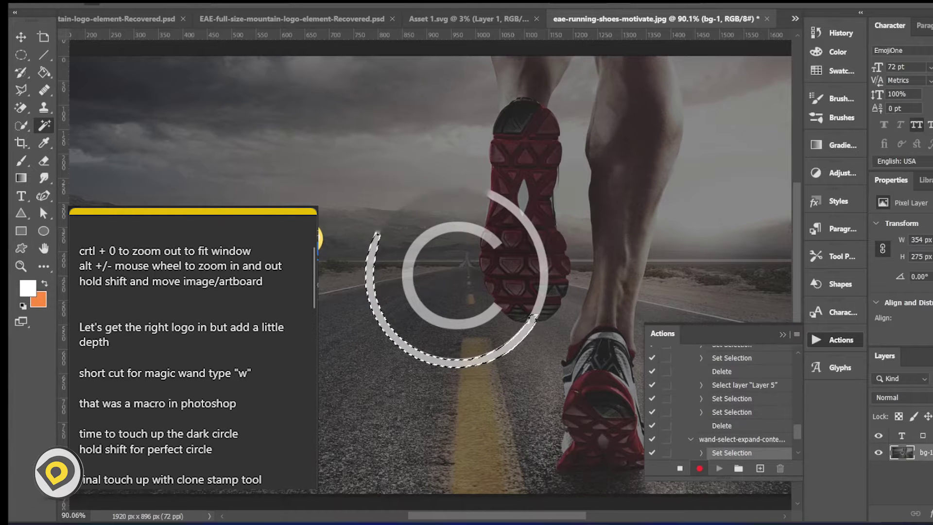
pyautogui.click(164, 4)
pyautogui.moveTo(187, 171)
pyautogui.click(315, 194)
pyautogui.click(617, 171)
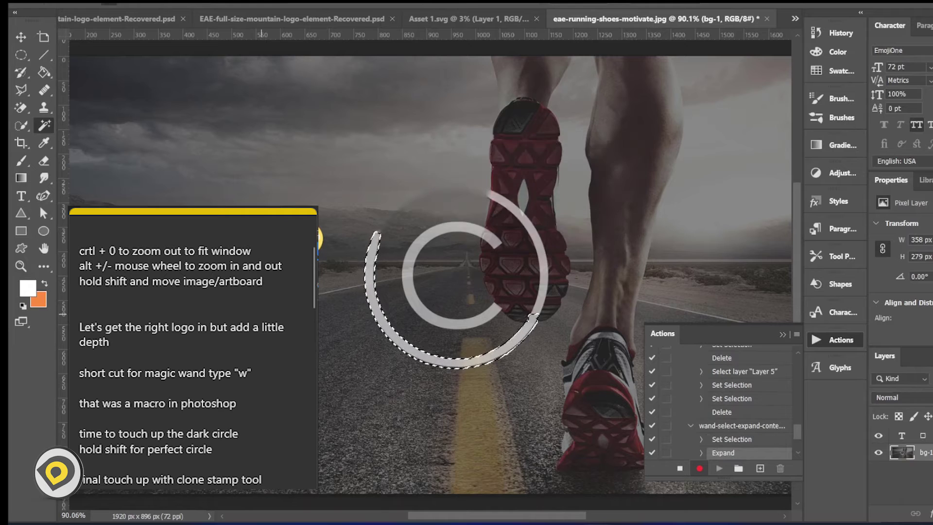
# Step: Fill the lower arc with Content-Aware, deselect it, and stop recording the action
pyautogui.hotkey('shift', 'F5')
pyautogui.press('Return')
pyautogui.hotkey('ctrl', 'd')
pyautogui.click(680, 468)
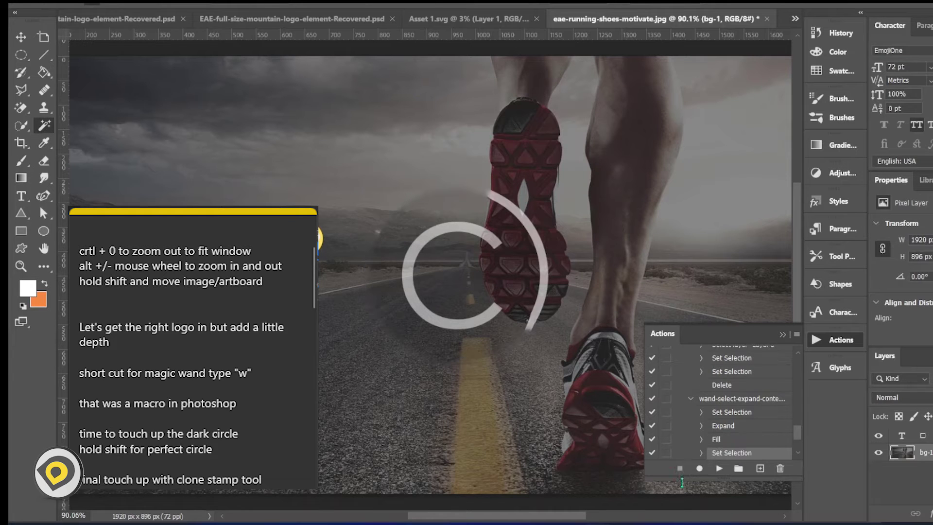
# Step: Delete the first Set Selection command, above Expand, from the wand-select-expand-content-aware action
pyautogui.click(743, 412)
pyautogui.click(780, 468)
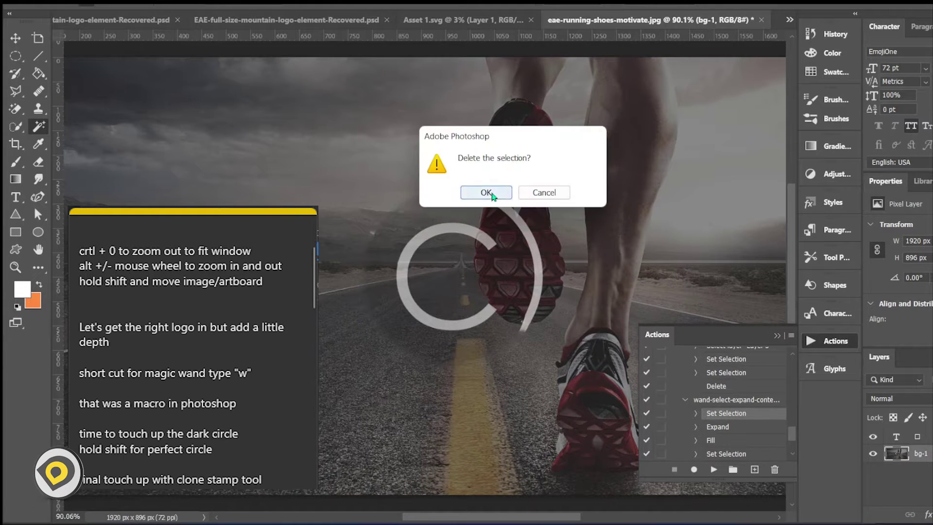
pyautogui.click(492, 195)
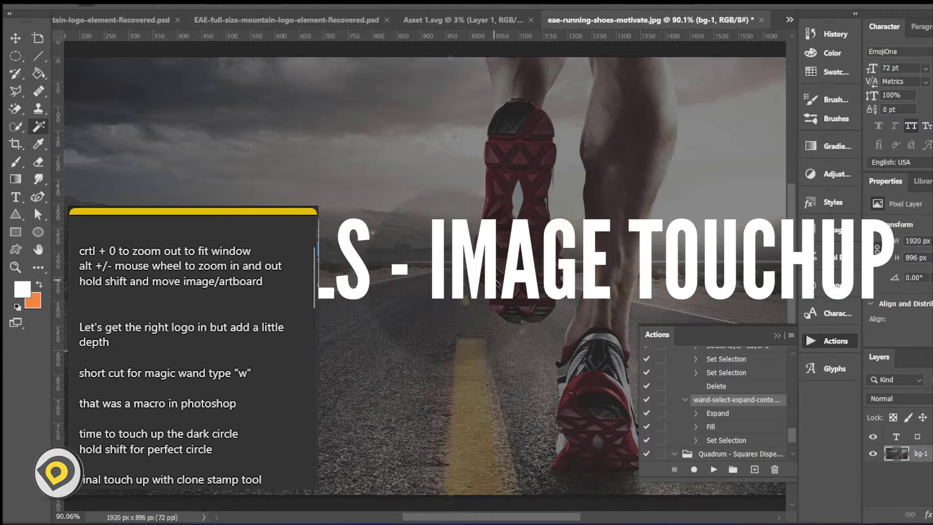
# Step: Draw a circular marquee selection about 362 px across around the dark circle left by the watermark
pyautogui.rightClick(16, 56)
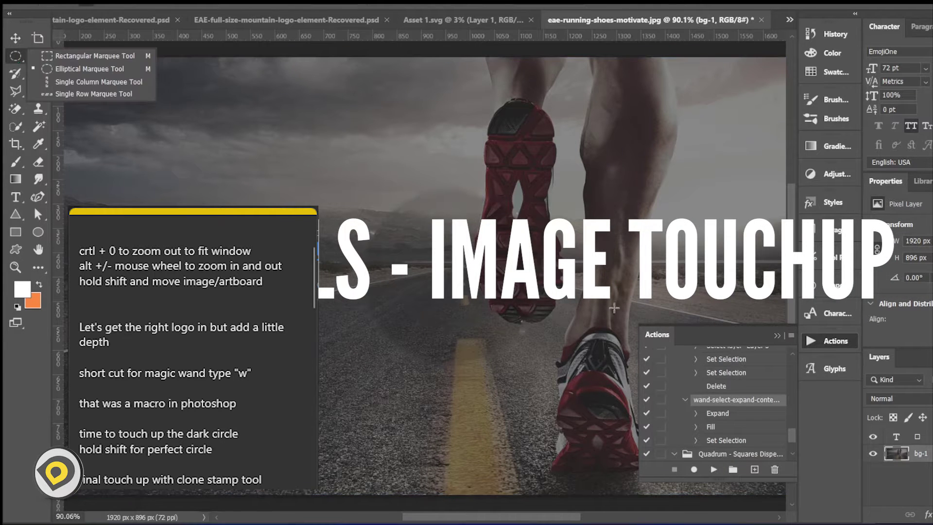
pyautogui.click(151, 69)
pyautogui.moveTo(385, 189); pyautogui.dragTo(575, 350)
pyautogui.moveTo(366, 190); pyautogui.dragTo(674, 367)
# Step: Adjust the Levels output inside the circular selection, setting the black output level to 8, and deselect
pyautogui.click(134, 4)
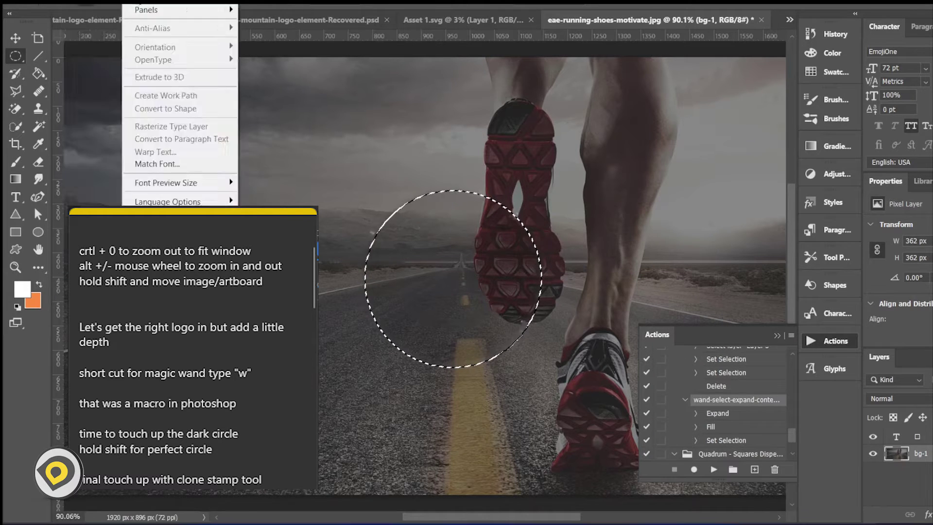
pyautogui.moveTo(79, 4)
pyautogui.moveTo(124, 10)
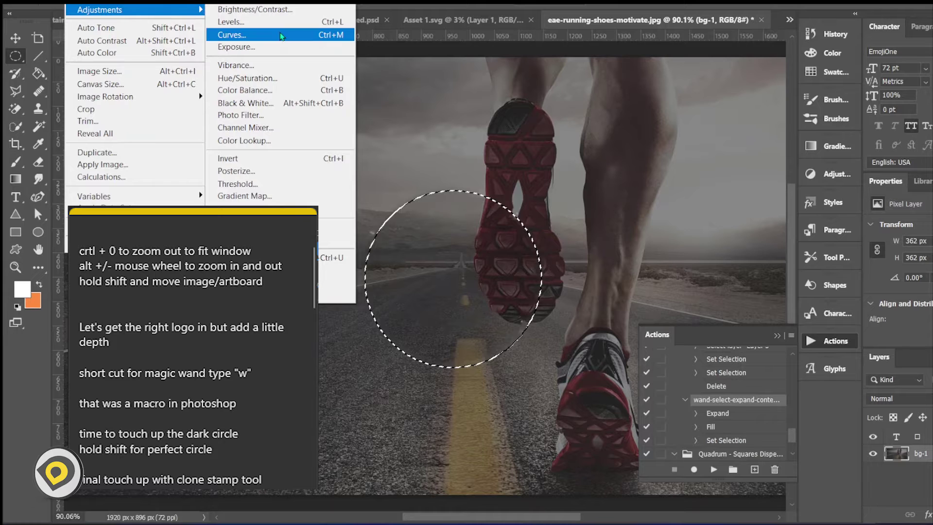
pyautogui.click(233, 22)
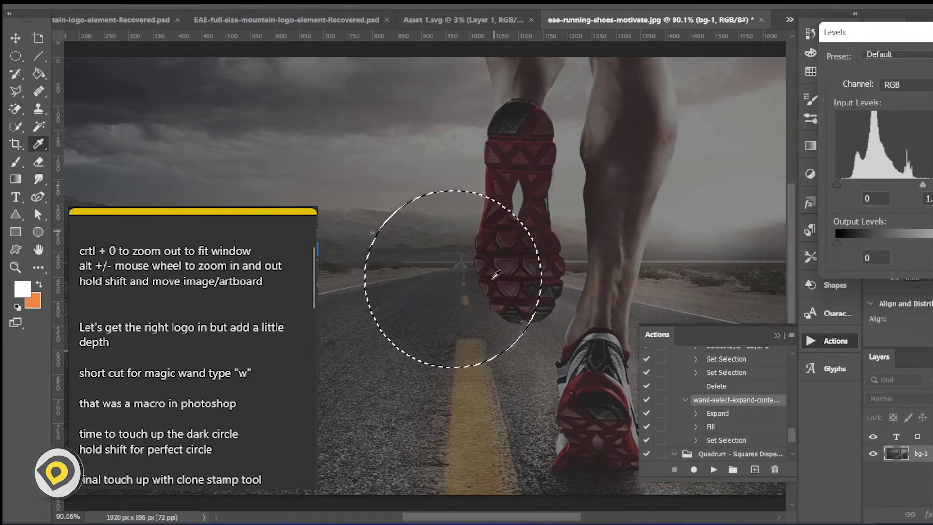
pyautogui.moveTo(932, 242); pyautogui.dragTo(928, 243)
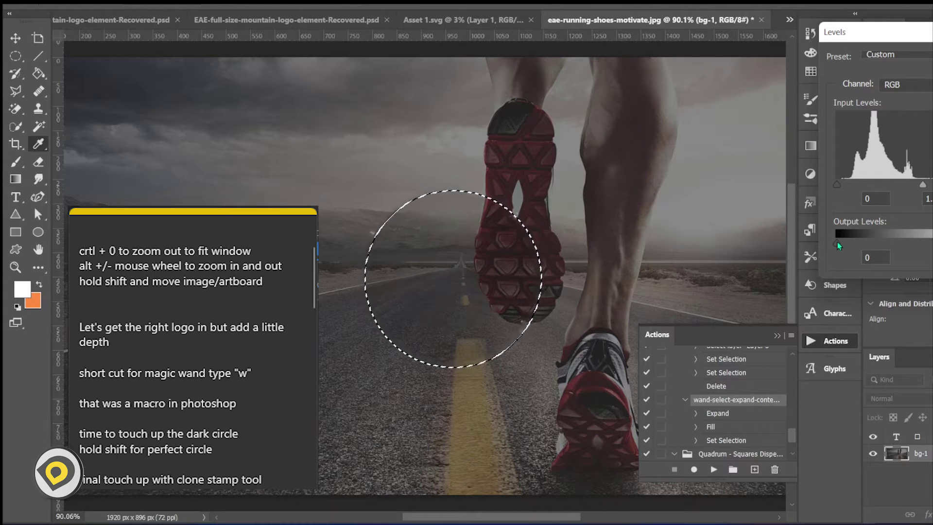
pyautogui.moveTo(836, 243); pyautogui.dragTo(841, 243)
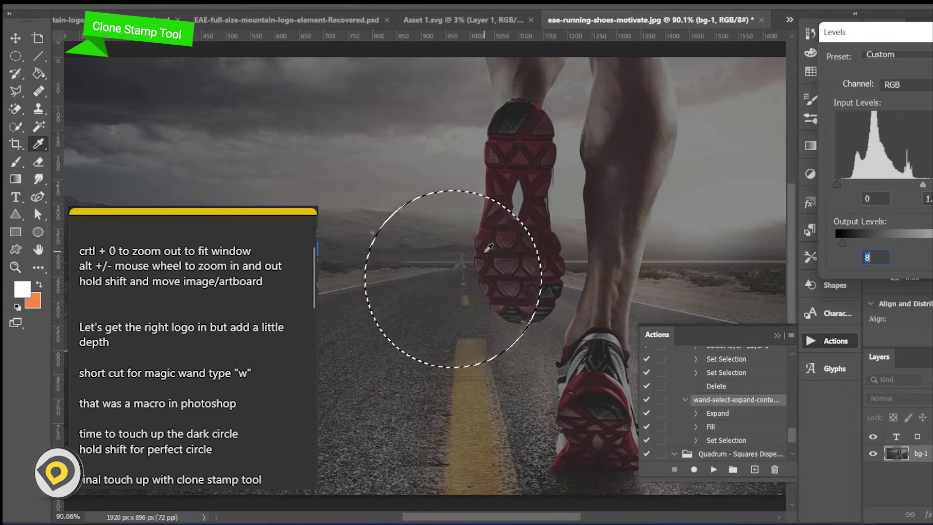
pyautogui.press('Return')
pyautogui.hotkey('ctrl', 'd')
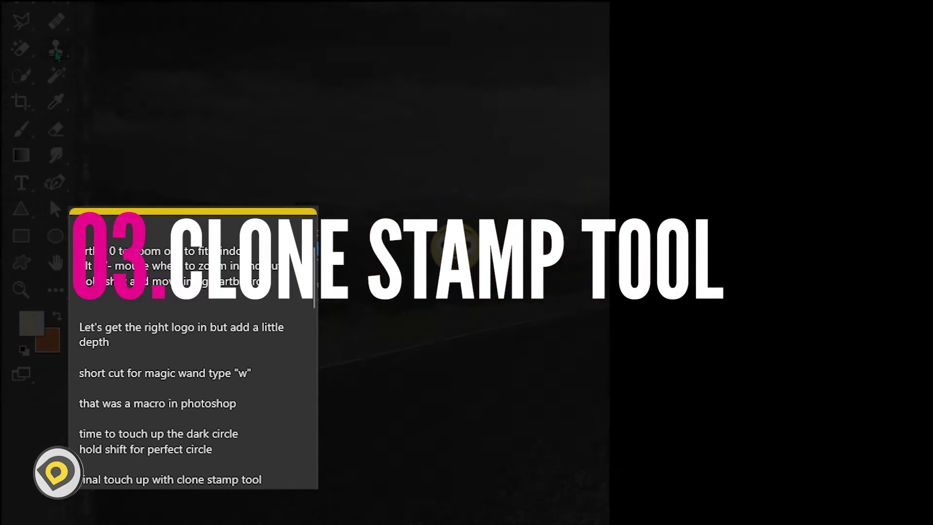
# Step: Set up the Clone Stamp with an 18 px brush, sample the dark hills, and start retouching the leftover watermark specks there
pyautogui.click(39, 112)
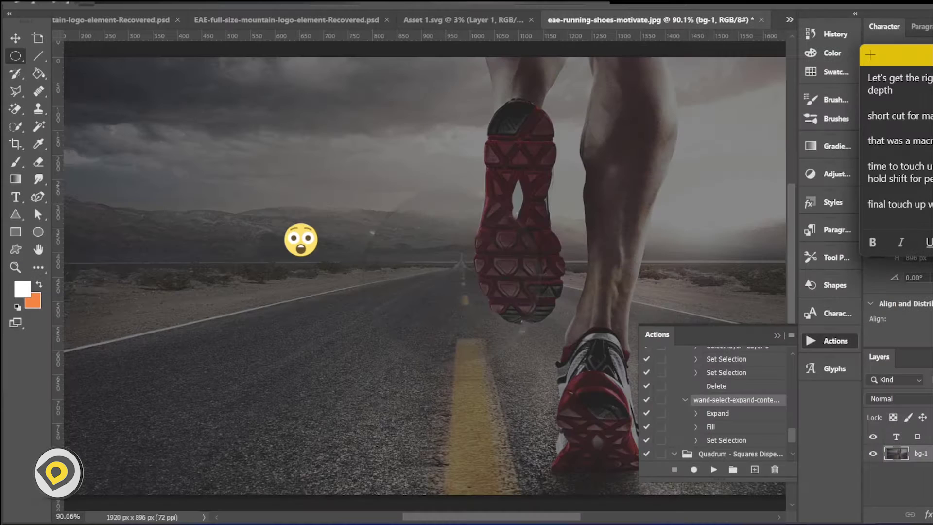
pyautogui.click(39, 111)
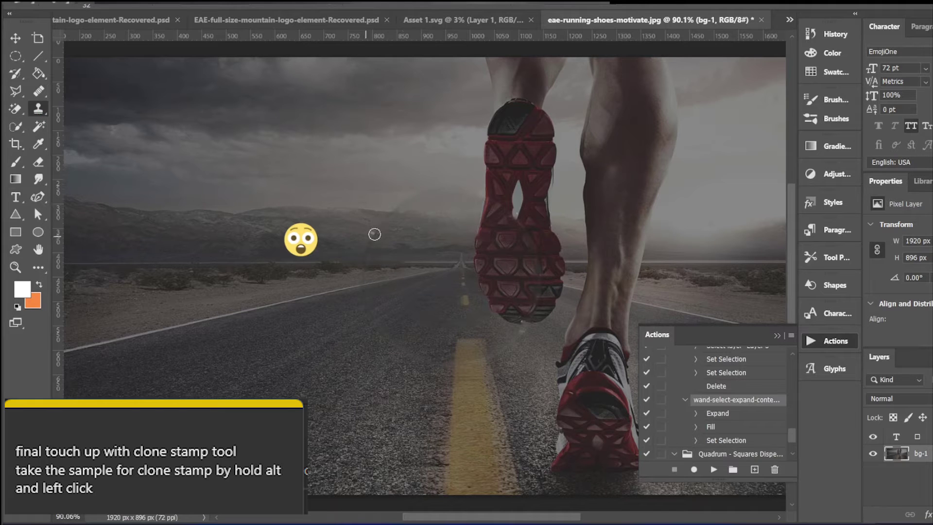
pyautogui.keyDown('alt'); pyautogui.click(375, 235); pyautogui.keyUp('alt')
pyautogui.click(97, 4)
pyautogui.moveTo(93, 43); pyautogui.dragTo(83, 43)
pyautogui.press('Return')
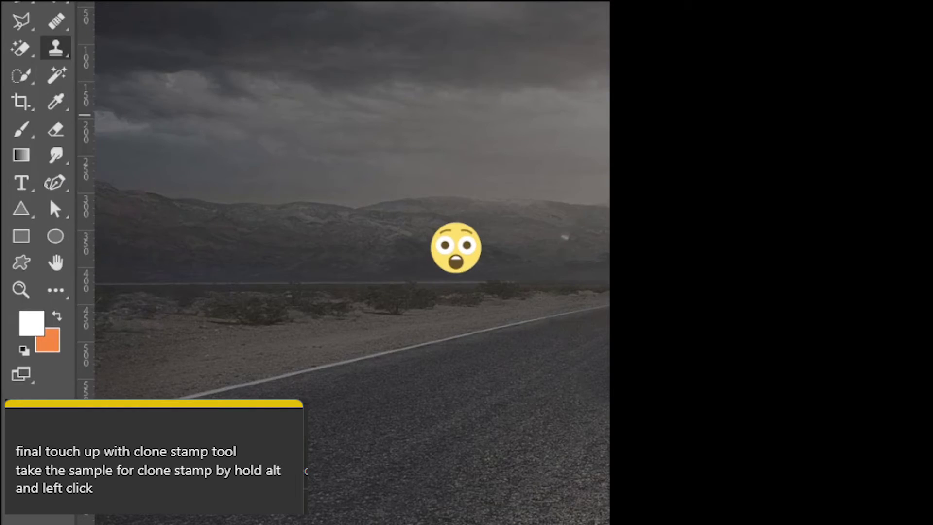
pyautogui.click(466, 235)
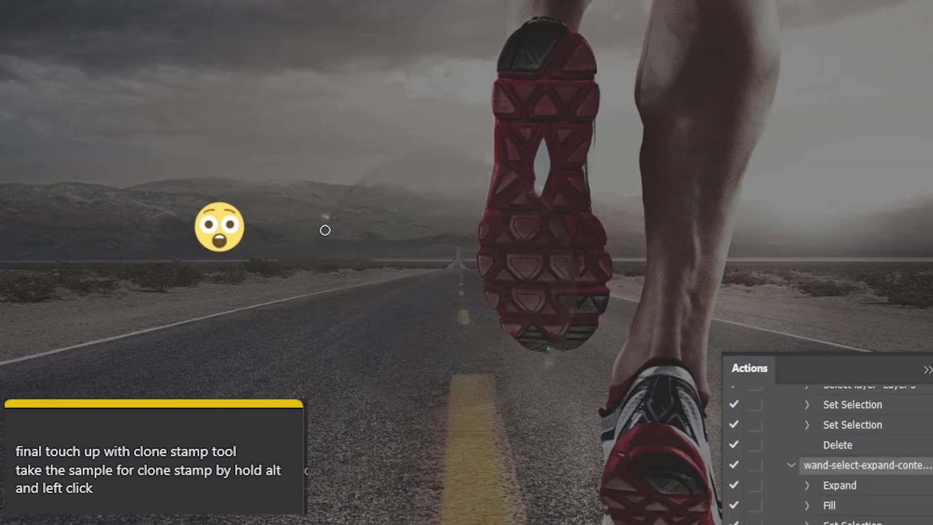
# Step: Clone clean texture over the remaining watermark traces on the road, around the raised shoe and on the hills
pyautogui.keyDown('alt'); pyautogui.click(285, 288); pyautogui.keyUp('alt')
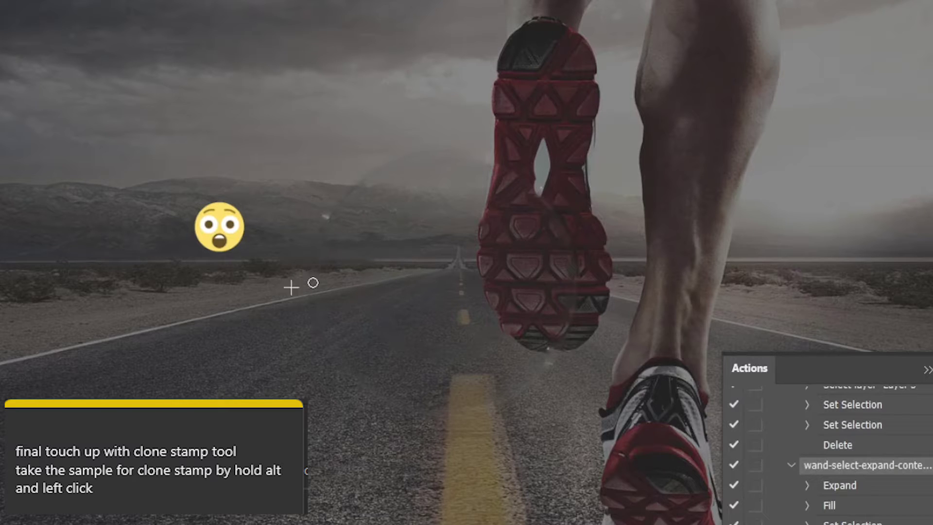
pyautogui.keyDown('alt'); pyautogui.click(300, 311); pyautogui.keyUp('alt')
pyautogui.moveTo(313, 307)
pyautogui.mouseDown()
pyautogui.moveTo(323, 336)
pyautogui.moveTo(365, 385)
pyautogui.moveTo(410, 412)
pyautogui.mouseUp()
pyautogui.click(414, 411)
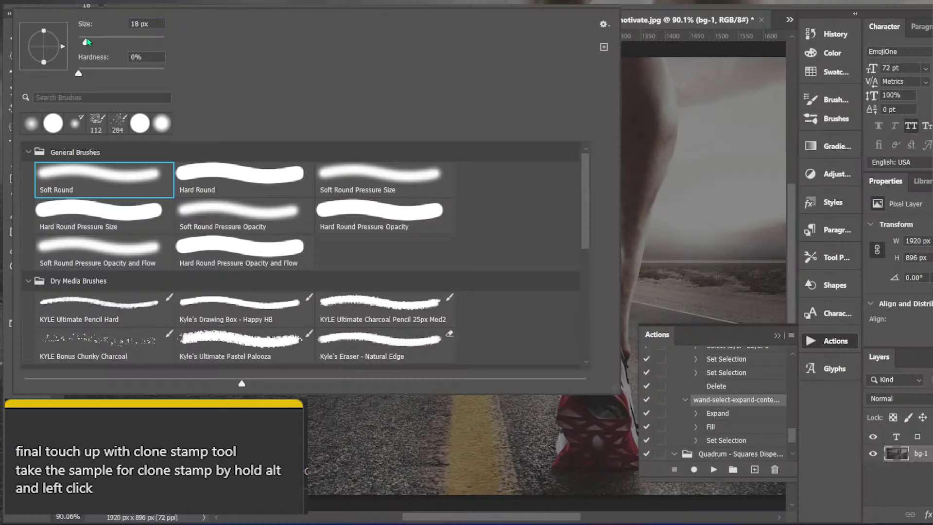
pyautogui.click(642, 156)
pyautogui.click(544, 204)
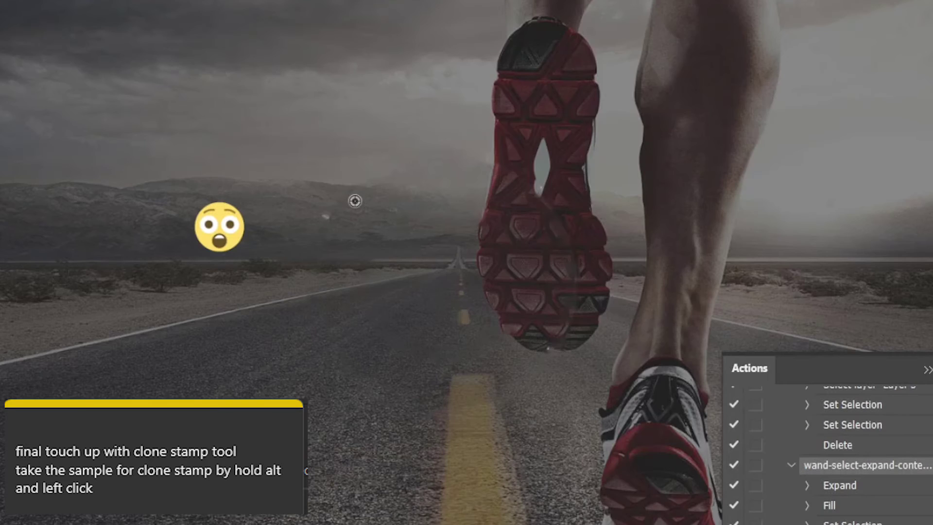
pyautogui.click(329, 216)
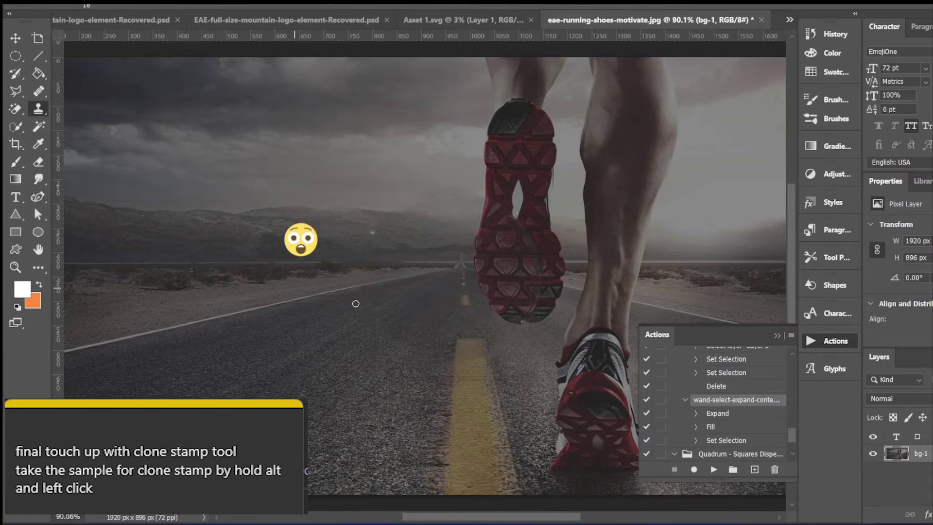
# Step: Clone clean areas over the watermark remnants on the lower sole of the raised shoe and along its bottom edge
pyautogui.scroll(3, 559, 305)
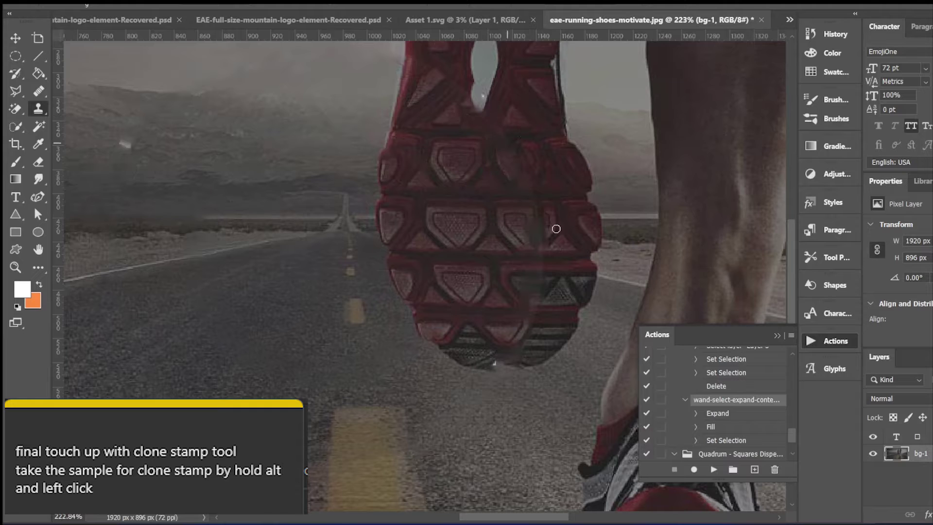
pyautogui.keyDown('alt'); pyautogui.click(516, 276); pyautogui.keyUp('alt')
pyautogui.moveTo(530, 276); pyautogui.dragTo(537, 300)
pyautogui.moveTo(510, 366); pyautogui.dragTo(491, 366)
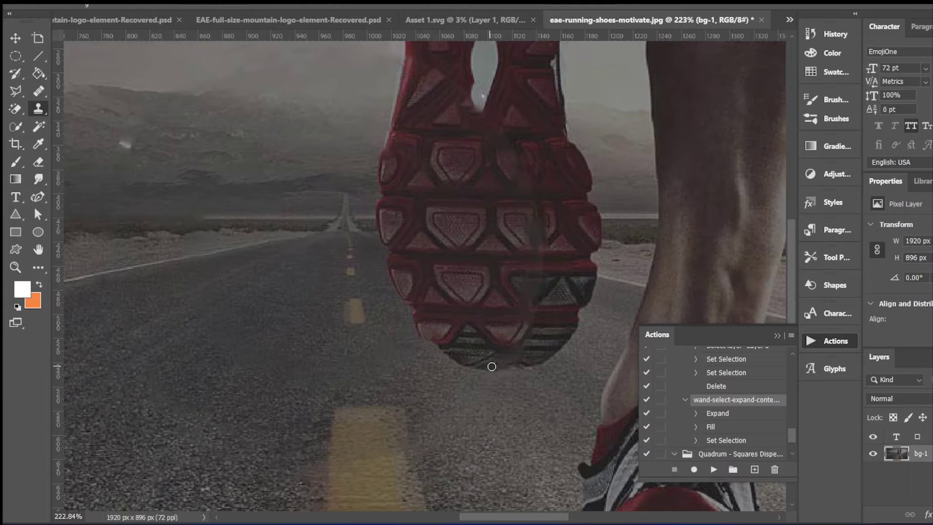
pyautogui.click(507, 365)
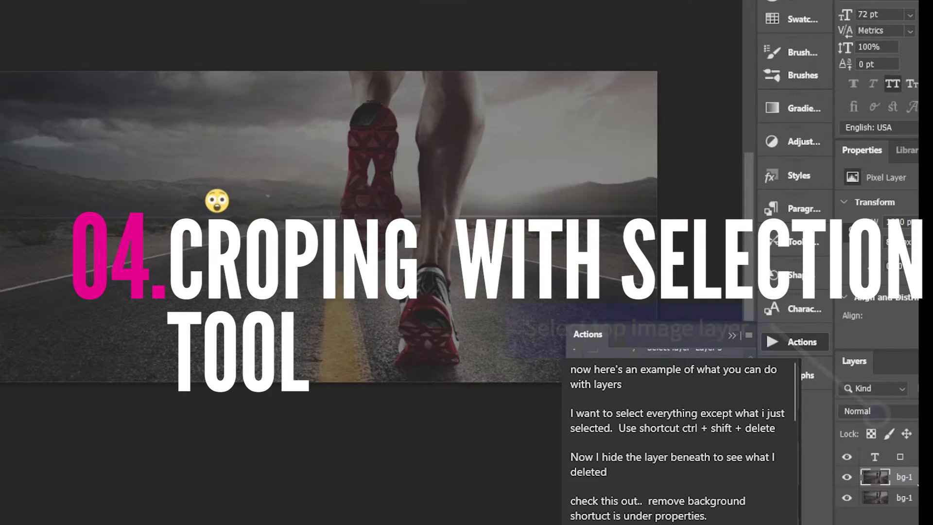
# Step: Rename the upper copy of the bg-1 layer as legs
pyautogui.doubleClick(922, 454)
pyautogui.write('legs')
pyautogui.press('Return')
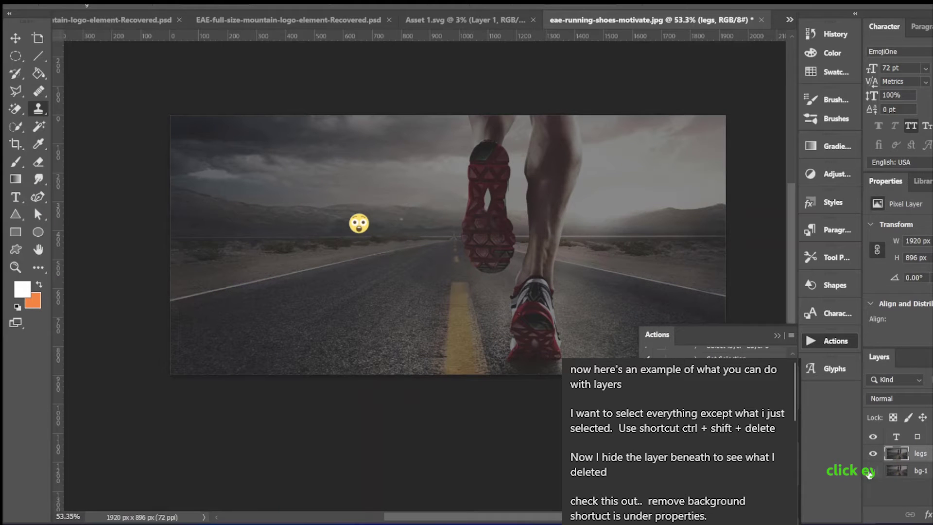
# Step: Crop the legs layer to a full-height rectangular selection about 585 px wide around the runner's legs, with the bg-1 layer hidden
pyautogui.click(873, 470)
pyautogui.click(16, 56)
pyautogui.click(73, 56)
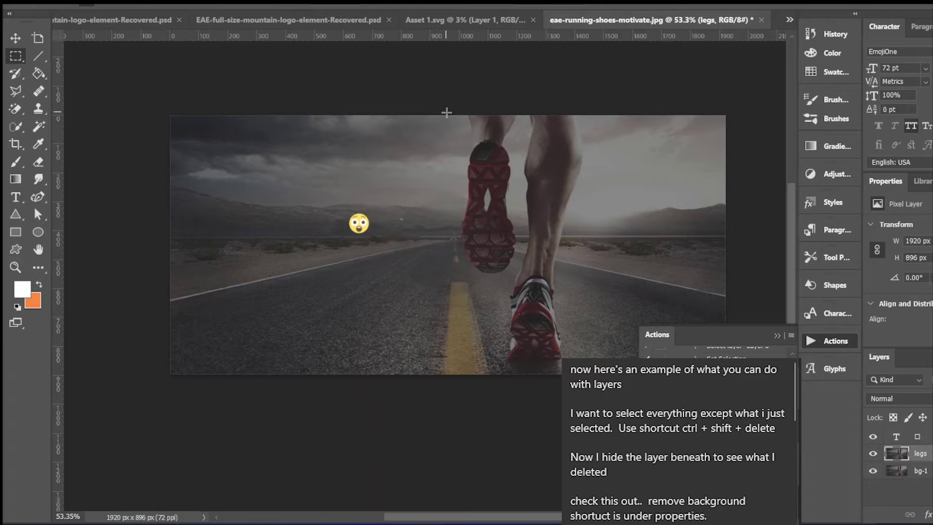
pyautogui.moveTo(446, 116); pyautogui.dragTo(616, 375)
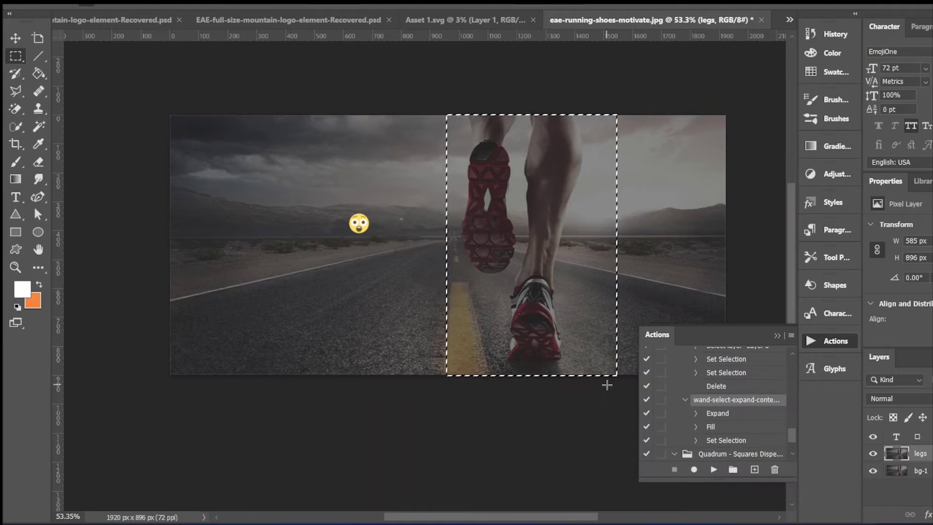
pyautogui.hotkey('ctrl', 'shift', 'i')
pyautogui.press('Delete')
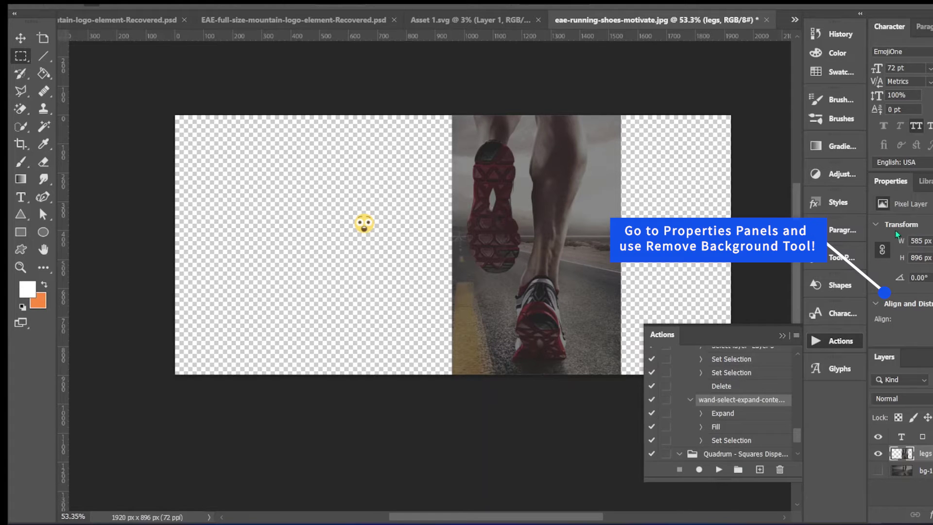
# Step: Remove the background around the runner's legs on the legs layer using the Remove Background quick action
pyautogui.scroll(-4, 897, 235)
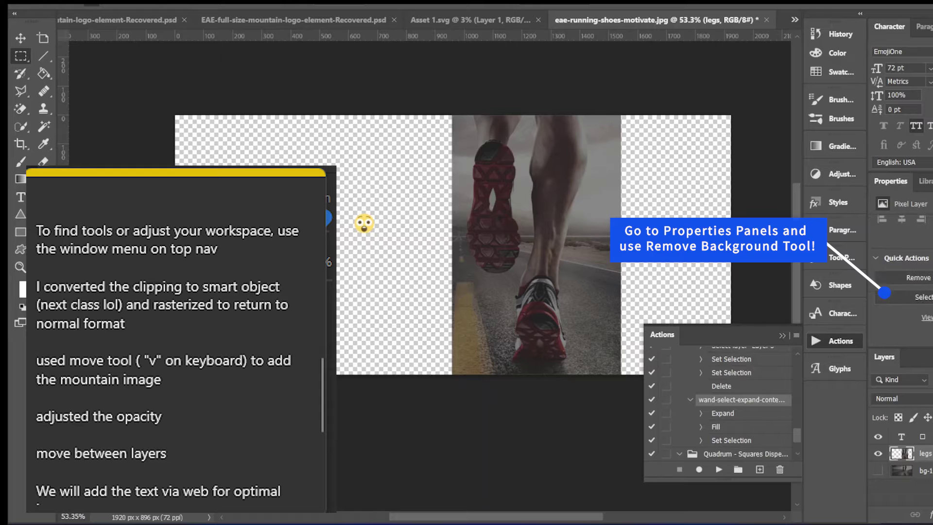
pyautogui.scroll(-1, 899, 272)
pyautogui.click(926, 272)
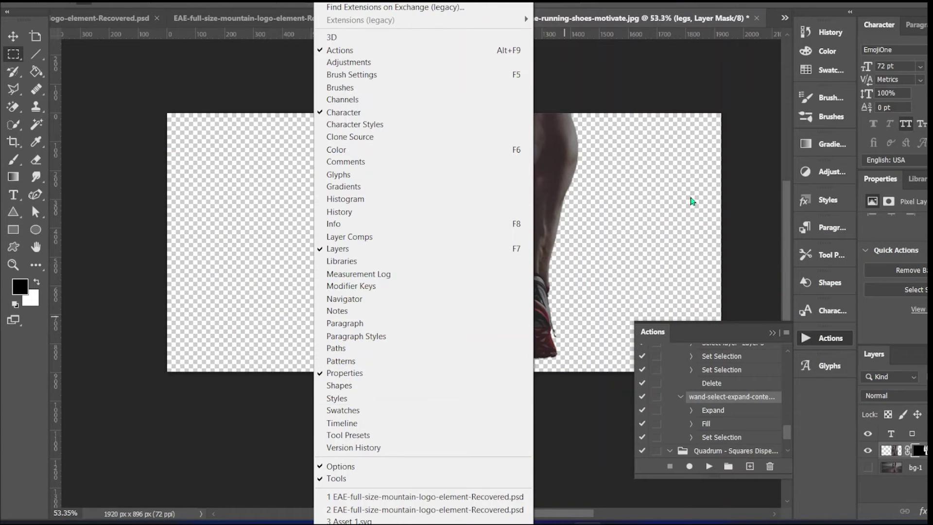
pyautogui.click(692, 200)
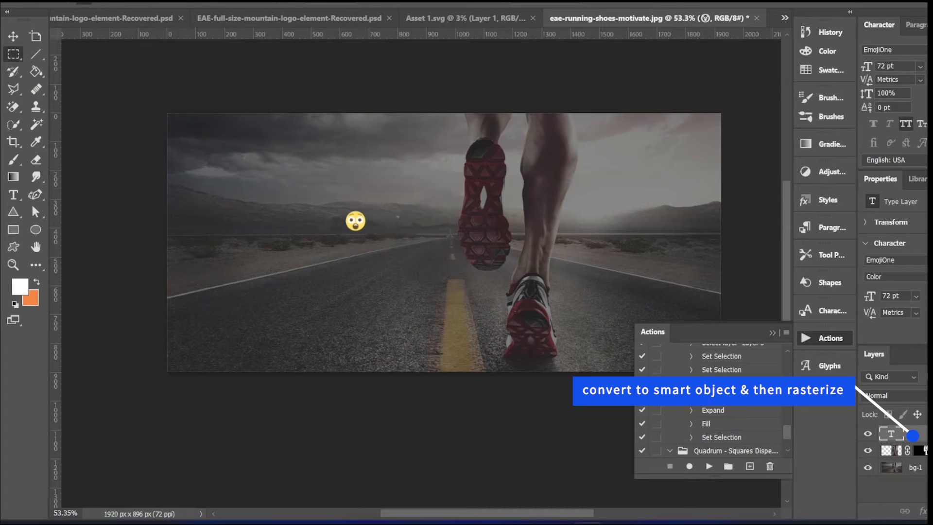
# Step: Convert the masked legs layer to a smart object and rasterize it back into a normal pixel layer
pyautogui.click(891, 450)
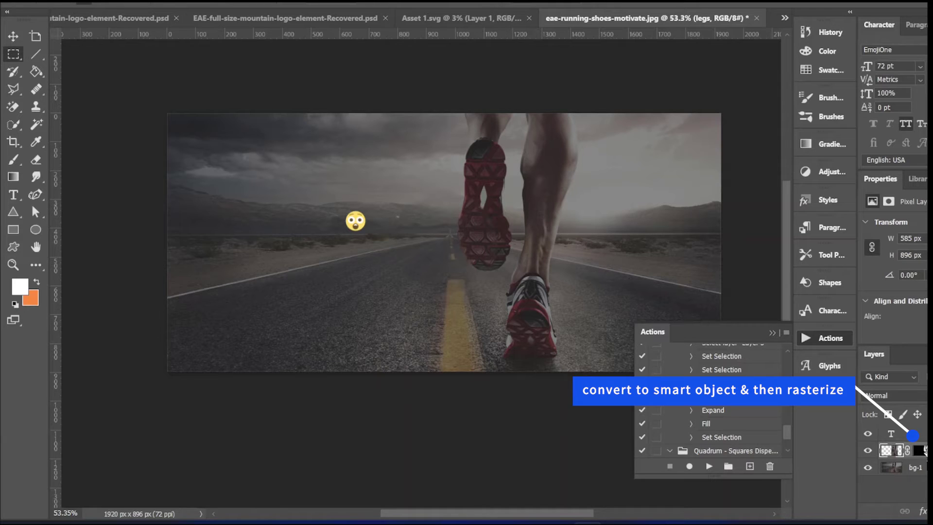
pyautogui.rightClick(925, 450)
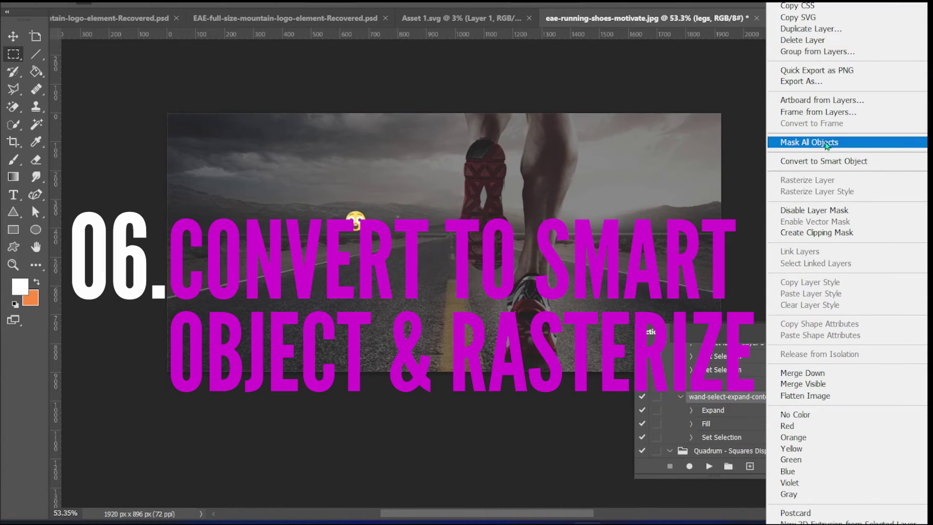
pyautogui.click(826, 161)
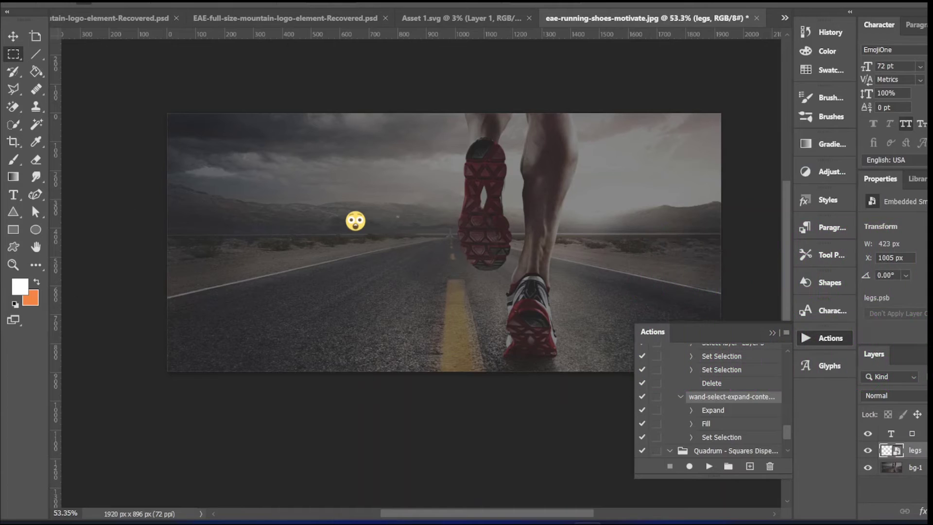
pyautogui.rightClick(922, 451)
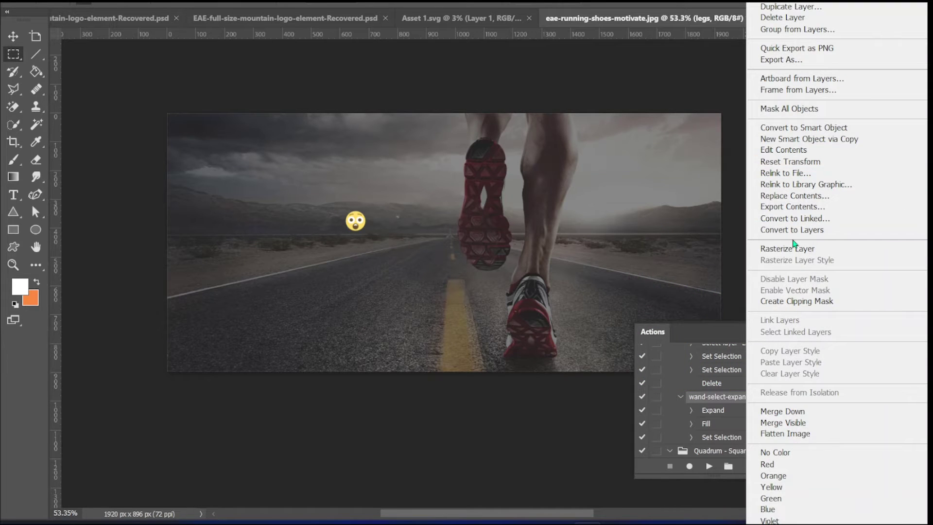
pyautogui.click(793, 248)
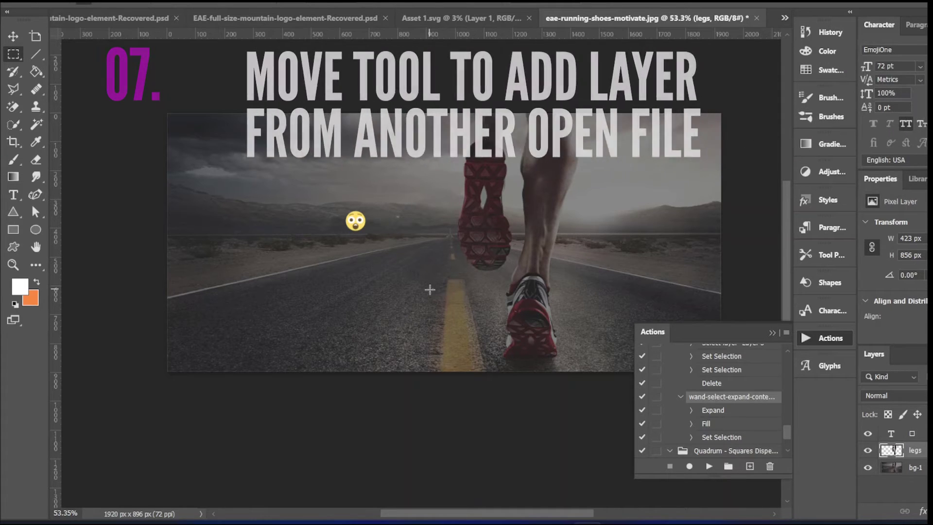
# Step: Move the mountain logo from the EAE-full-size-mountain-logo-element file into the running-shoes photo and enlarge it to about 600 by 433 px
pyautogui.click(364, 18)
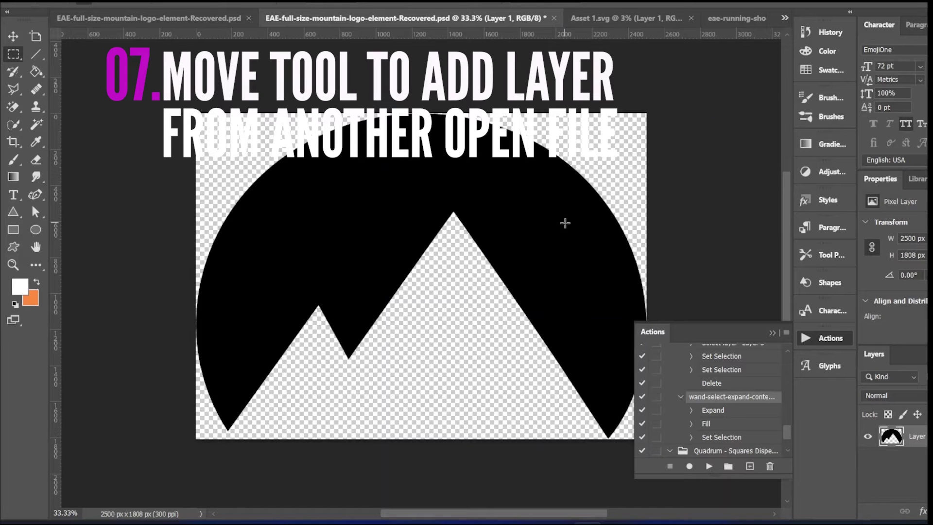
pyautogui.press('v')
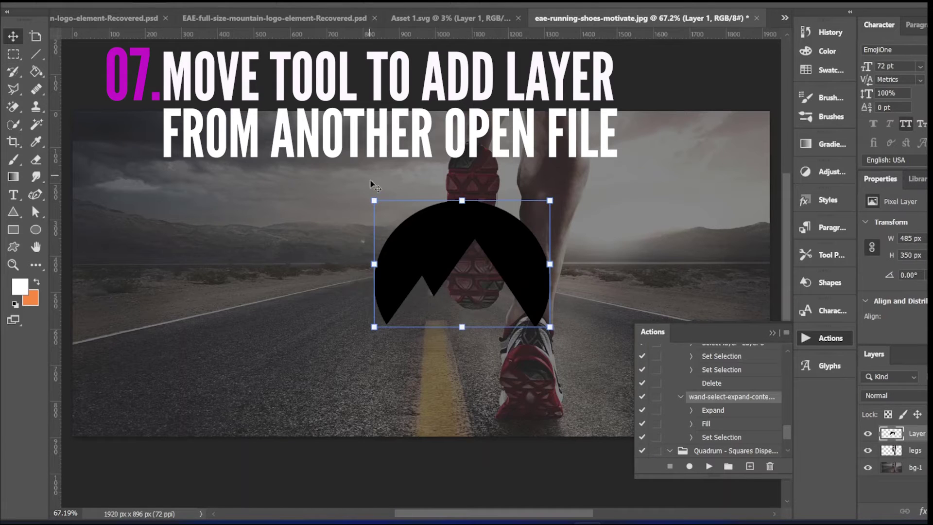
pyautogui.moveTo(373, 199); pyautogui.dragTo(332, 169)
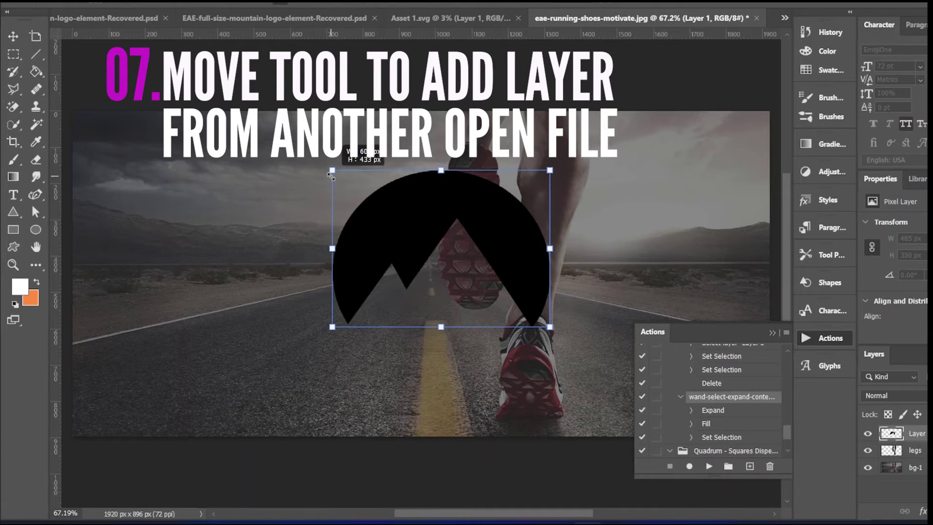
# Step: Shift the mountain logo slightly left and down, keeping it near the middle of the photo over the raised shoe
pyautogui.moveTo(450, 222)
pyautogui.mouseDown()
pyautogui.moveTo(440, 217)
pyautogui.moveTo(422, 236)
pyautogui.moveTo(441, 208)
pyautogui.moveTo(435, 221)
pyautogui.mouseUp()
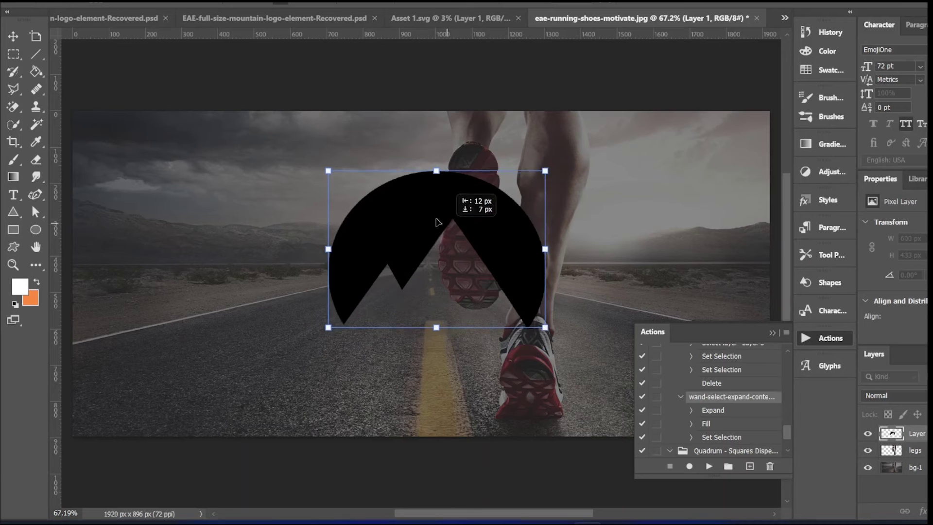
pyautogui.hotkey('alt', 'v')
pyautogui.moveTo(282, 294)
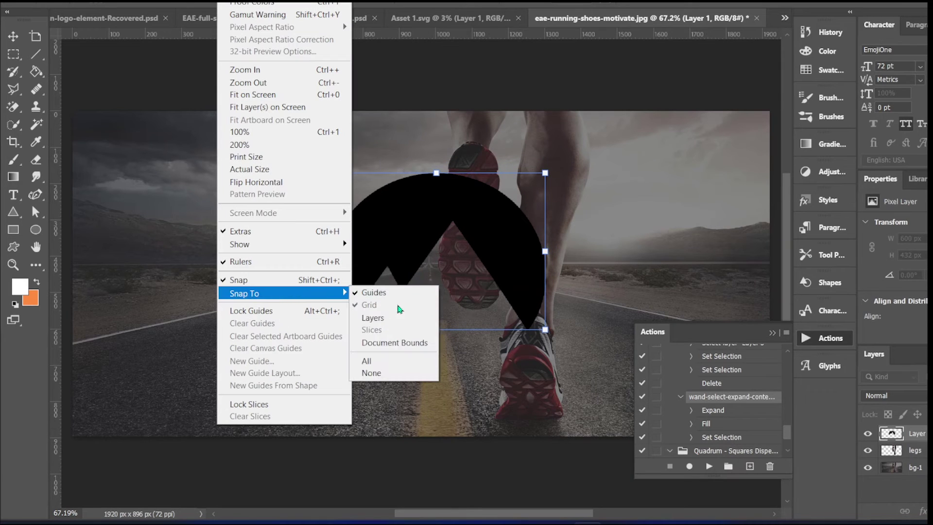
pyautogui.click(488, 292)
pyautogui.moveTo(433, 218)
pyautogui.mouseDown()
pyautogui.moveTo(440, 322)
pyautogui.moveTo(431, 258)
pyautogui.moveTo(443, 241)
pyautogui.moveTo(423, 229)
pyautogui.mouseUp()
# Step: Apply a white (ffffff) Color Overlay to the mountain logo and make its layer semi-transparent
pyautogui.scroll(-1, 433, 260)
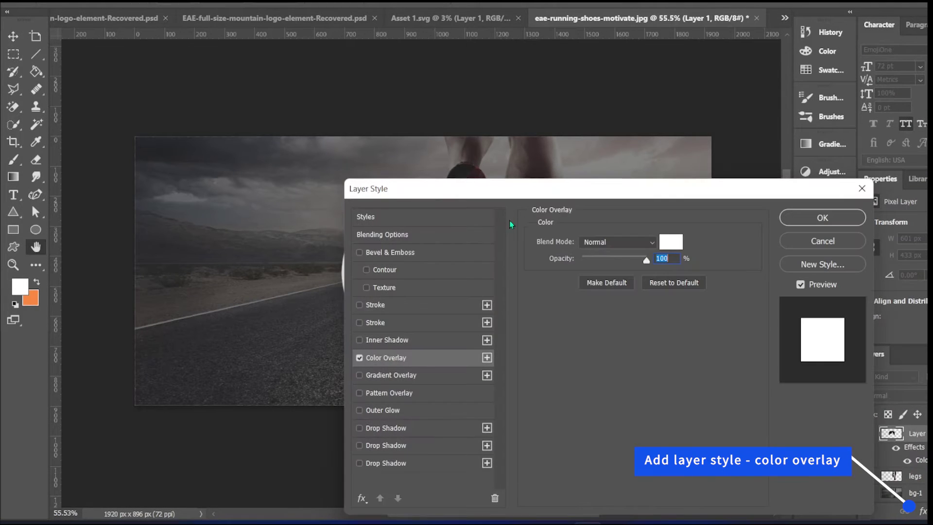
pyautogui.moveTo(578, 184); pyautogui.dragTo(821, 114)
pyautogui.click(914, 170)
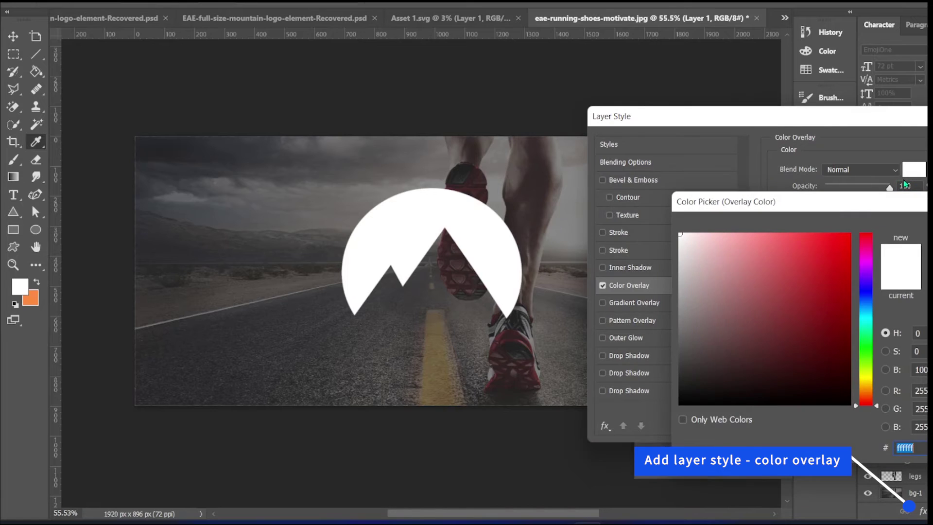
pyautogui.press('Return')
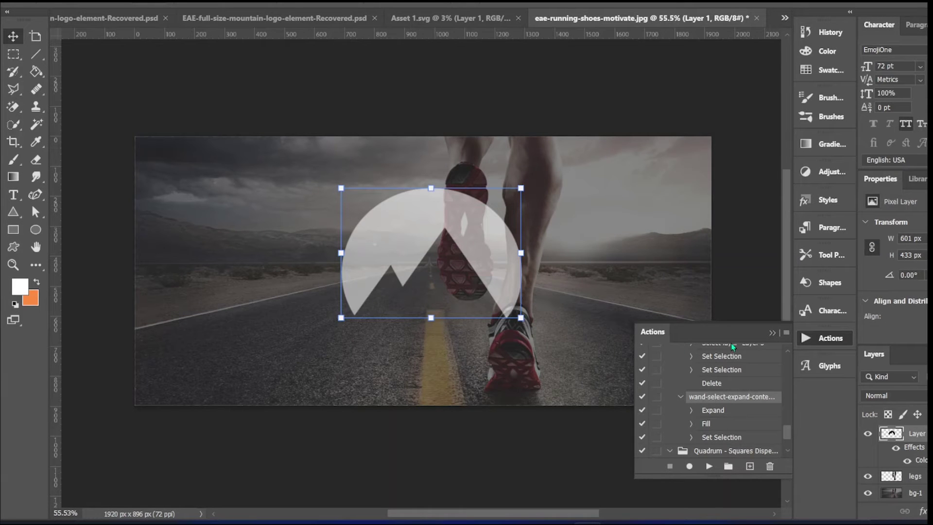
# Step: Move the mountain logo layer beneath the legs layer, above bg-1, and leave no layer selected
pyautogui.click(771, 334)
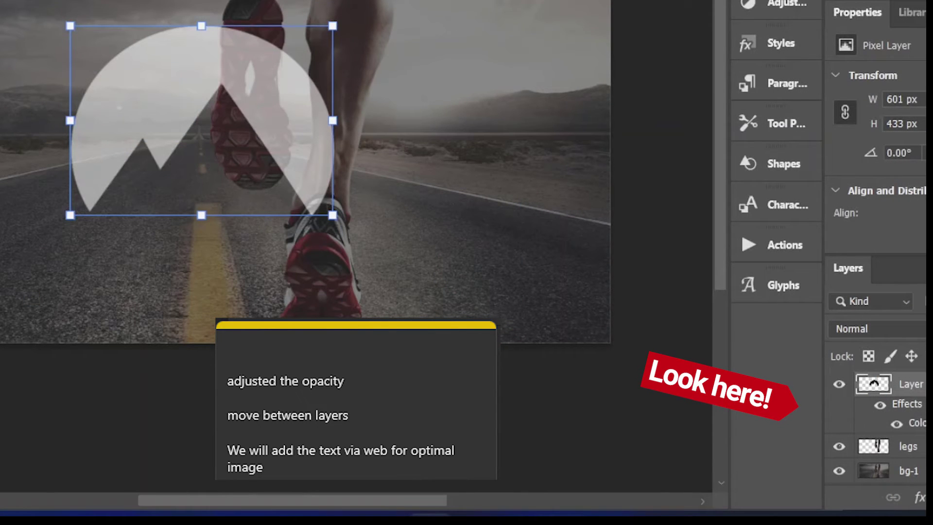
pyautogui.moveTo(907, 435); pyautogui.dragTo(906, 459)
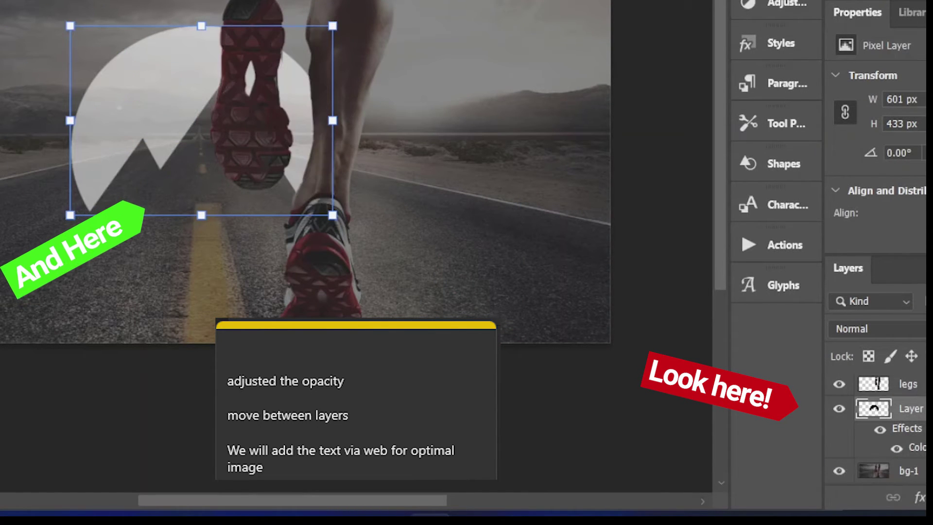
pyautogui.click(907, 471)
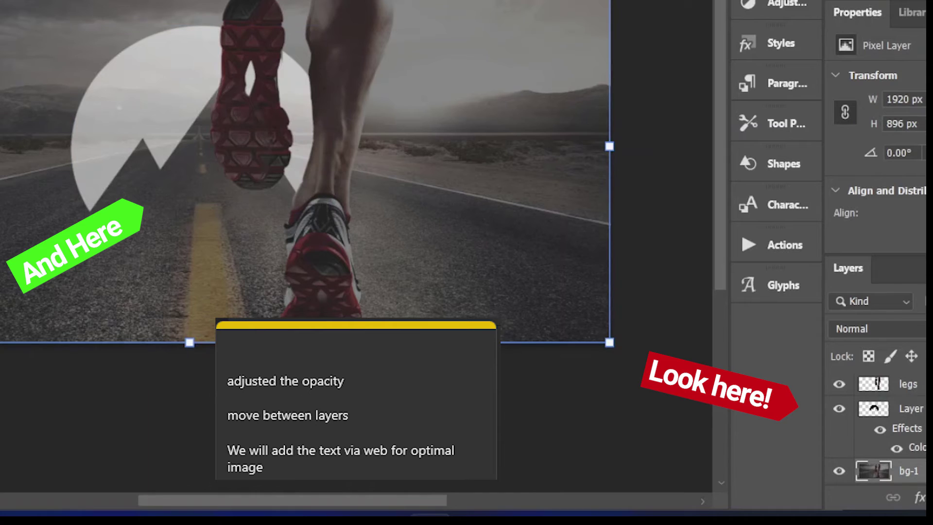
pyautogui.press('Escape')
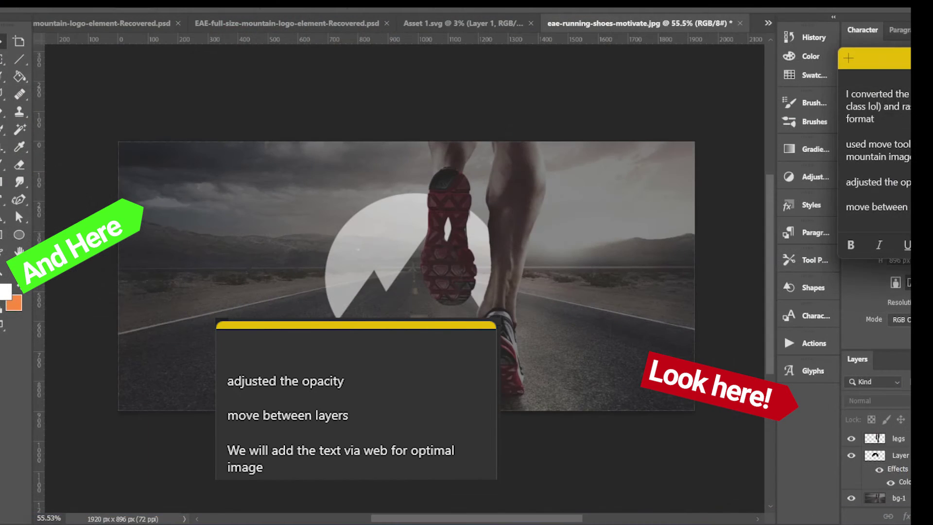
# Step: Add the line "We will add the text via web for optimal image" to the sticky note
pyautogui.press('Return')
pyautogui.write('We will add the')
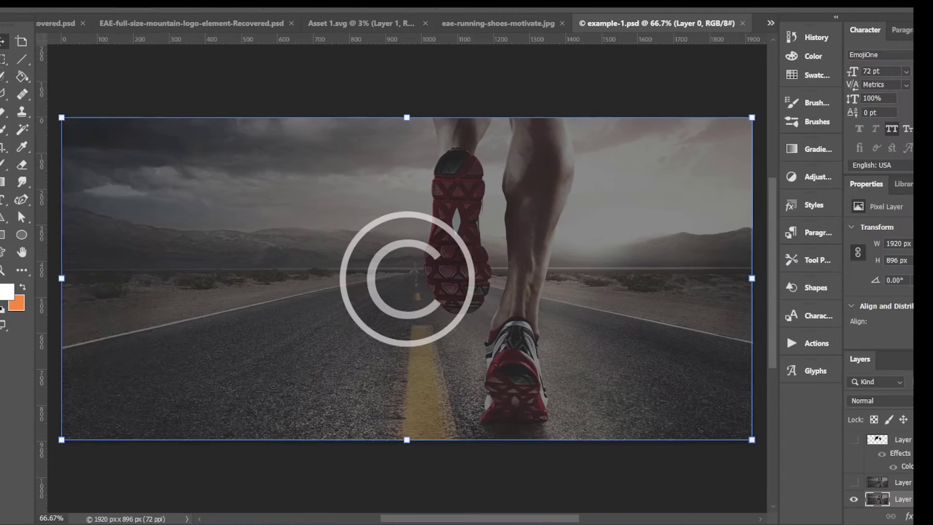
# Step: Open the file info of example-1.psd and review its IPTC contact fields, description and keywords
pyautogui.click(10, 4)
pyautogui.click(115, 214)
pyautogui.scroll(5, 548, 350)
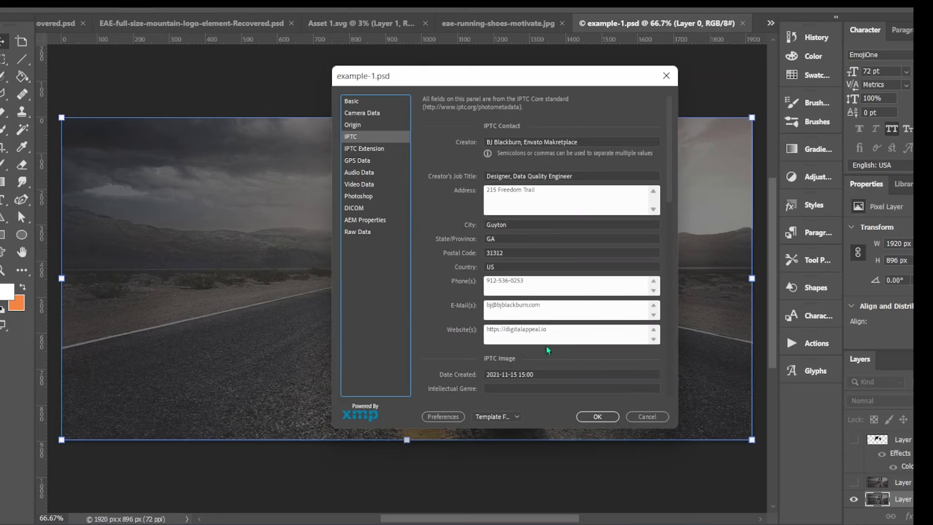
pyautogui.click(351, 101)
pyautogui.moveTo(615, 222); pyautogui.dragTo(484, 213)
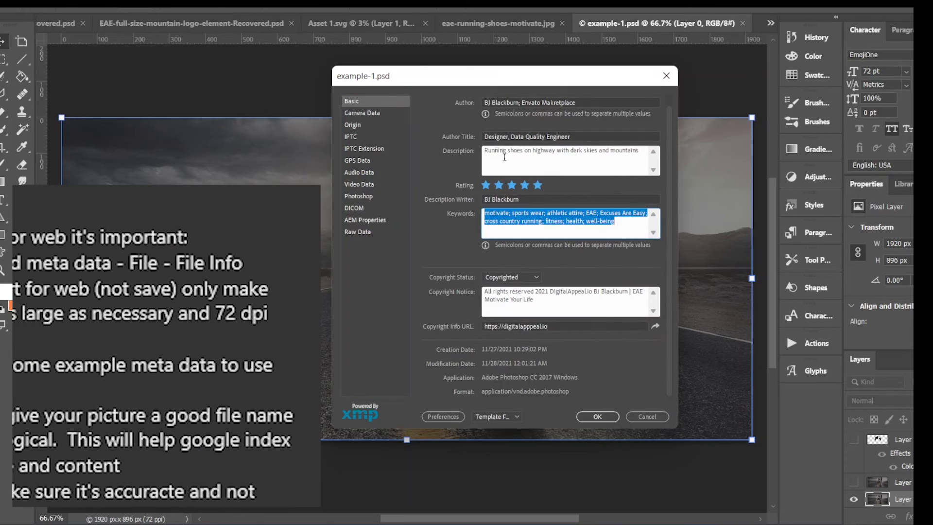
pyautogui.moveTo(488, 150); pyautogui.dragTo(562, 159)
# Step: Export the metadata as a template named eae-running and close example-1.psd
pyautogui.click(496, 416)
pyautogui.click(493, 319)
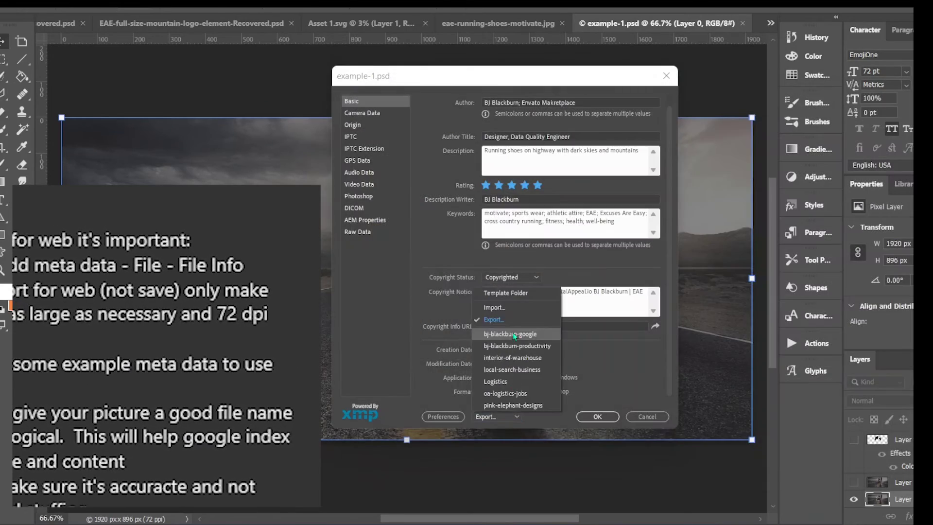
pyautogui.click(493, 319)
pyautogui.write('eae-runnin')
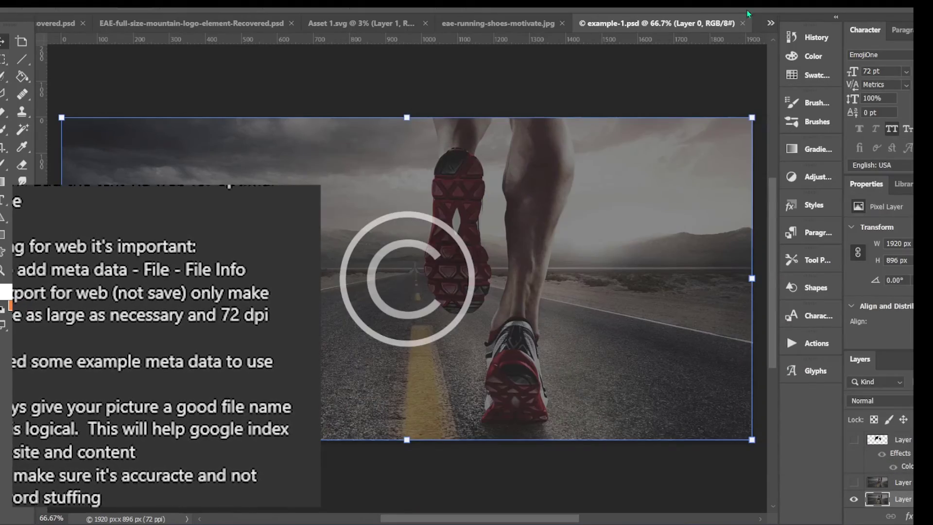
pyautogui.click(742, 23)
# Step: Fill in the file info of eae-running-shoes-motivate.jpg from the eae-running metadata template
pyautogui.click(9, 7)
pyautogui.click(10, 317)
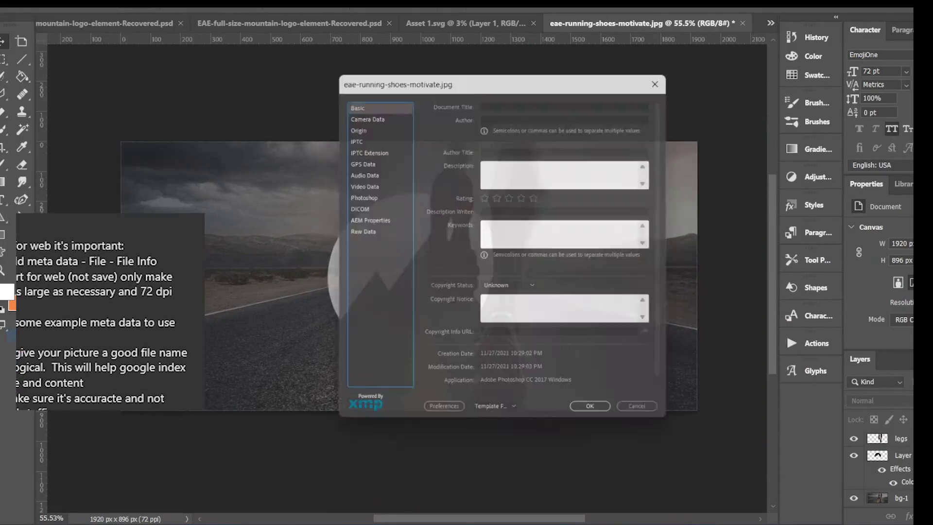
pyautogui.click(504, 417)
pyautogui.click(500, 346)
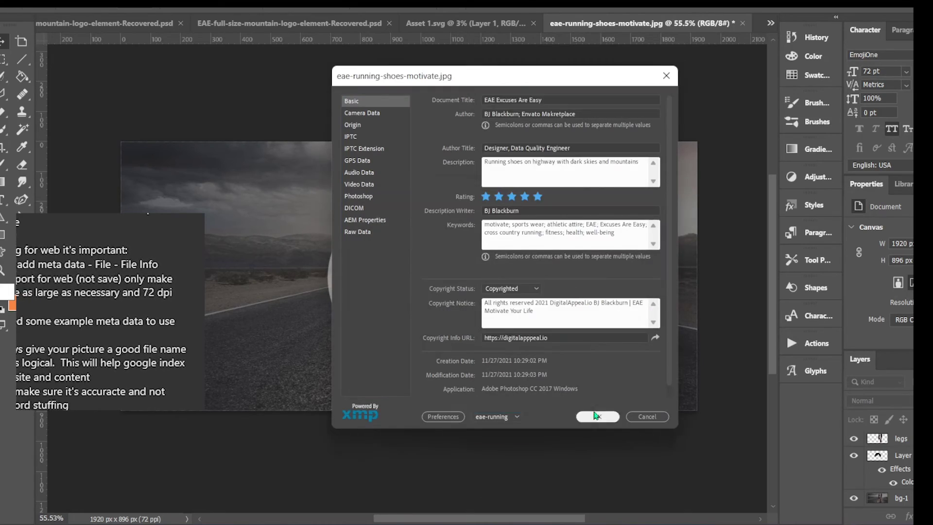
pyautogui.click(597, 416)
# Step: Set up a Save for Web export of the photo as a JPEG at quality 16 and proceed to saving it
pyautogui.click(9, 7)
pyautogui.moveTo(65, 179)
pyautogui.click(250, 229)
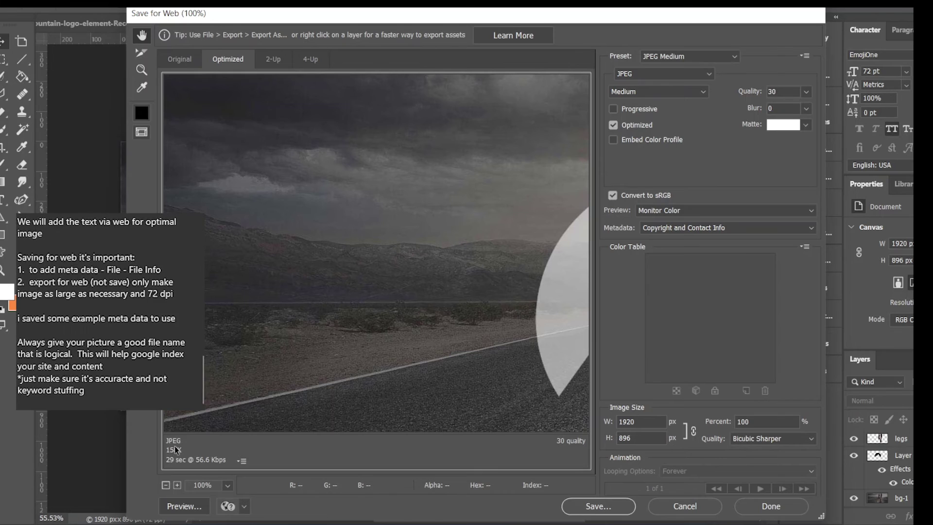
pyautogui.click(737, 421)
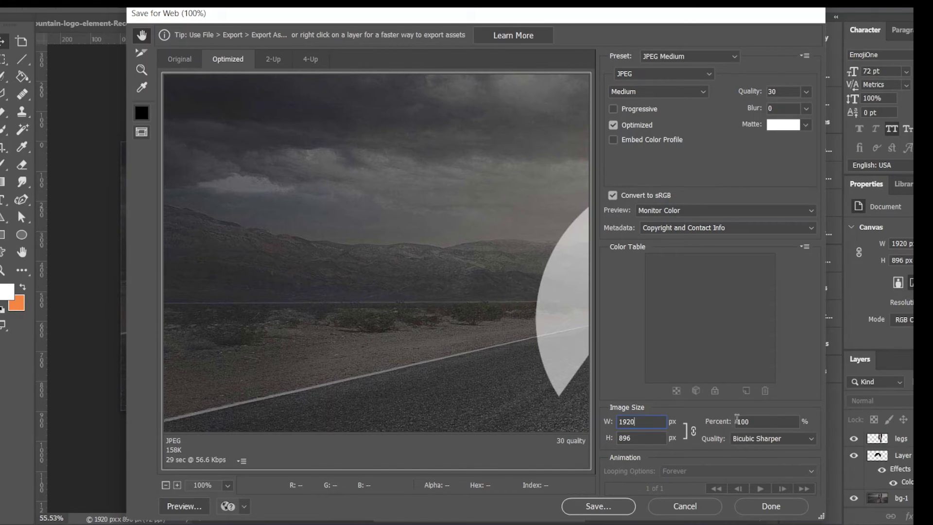
pyautogui.moveTo(585, 298); pyautogui.dragTo(191, 266)
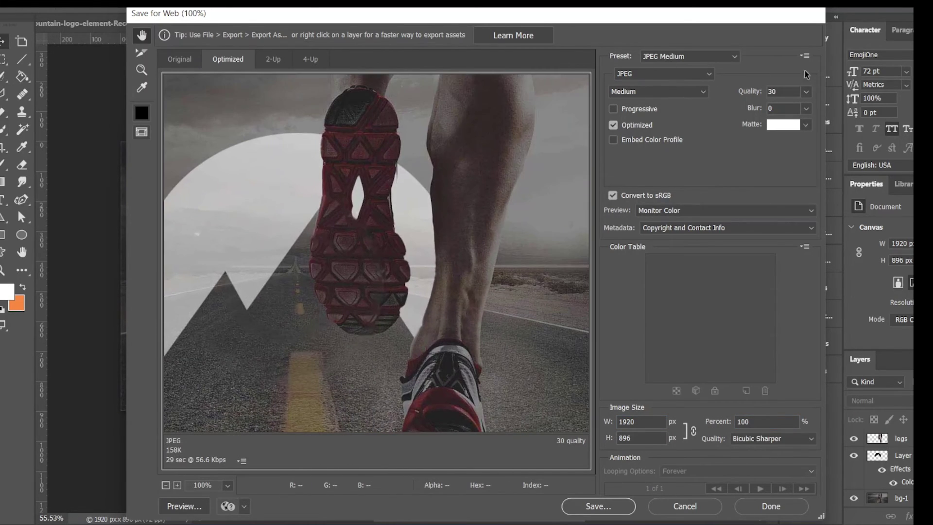
pyautogui.click(670, 91)
pyautogui.click(805, 91)
pyautogui.moveTo(758, 110); pyautogui.dragTo(749, 111)
pyautogui.scroll(2, 327, 287)
pyautogui.scroll(-4, 355, 292)
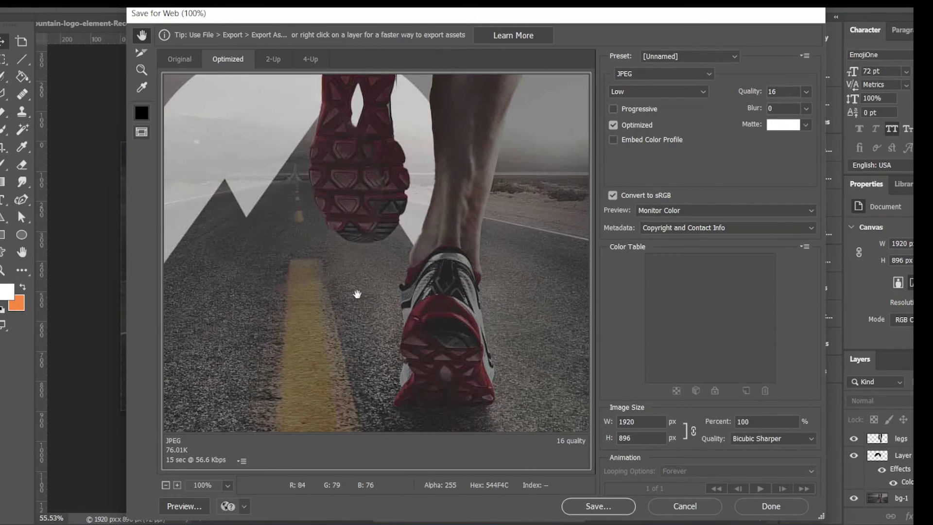
pyautogui.scroll(3, 483, 298)
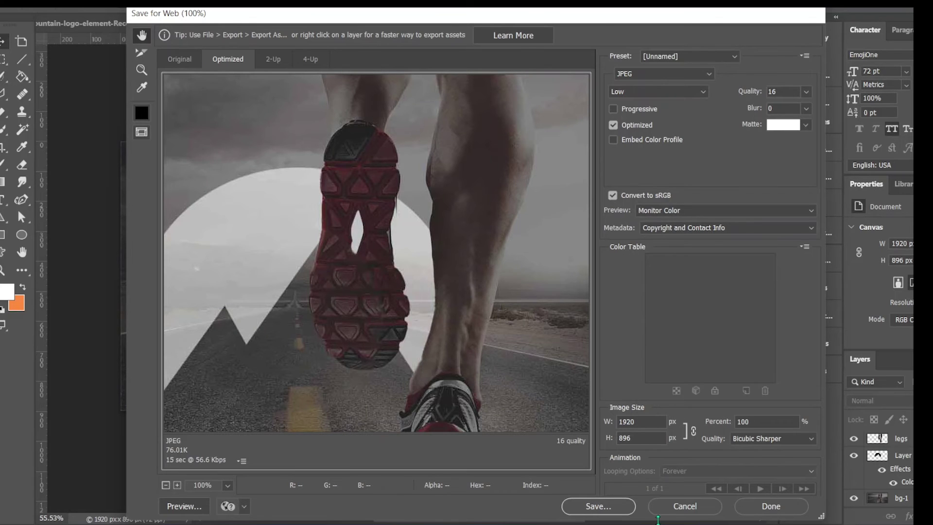
pyautogui.click(615, 508)
# Step: Add to the sticky note "Always give your picture a good file name that is logical. This will help google index your site and content"
pyautogui.hotkey('alt', 'Tab')
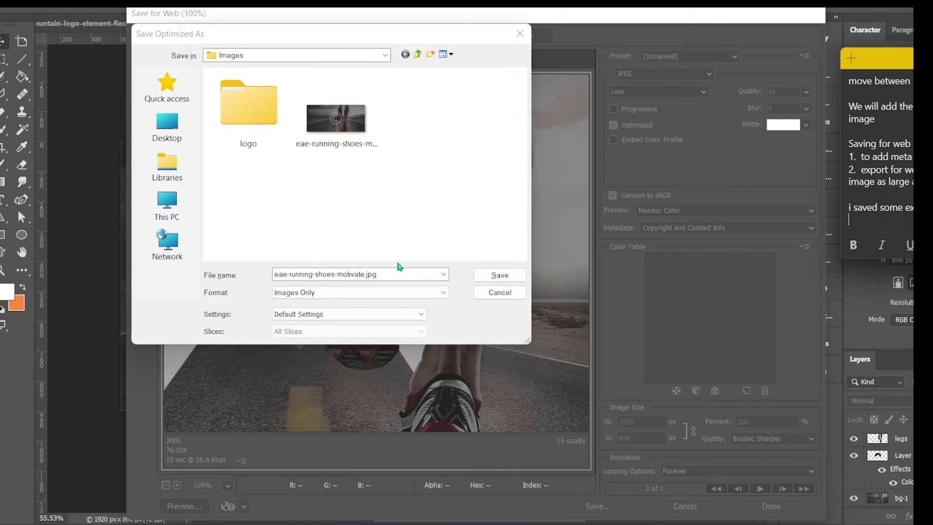
pyautogui.press('Return')
pyautogui.write('Always give you')
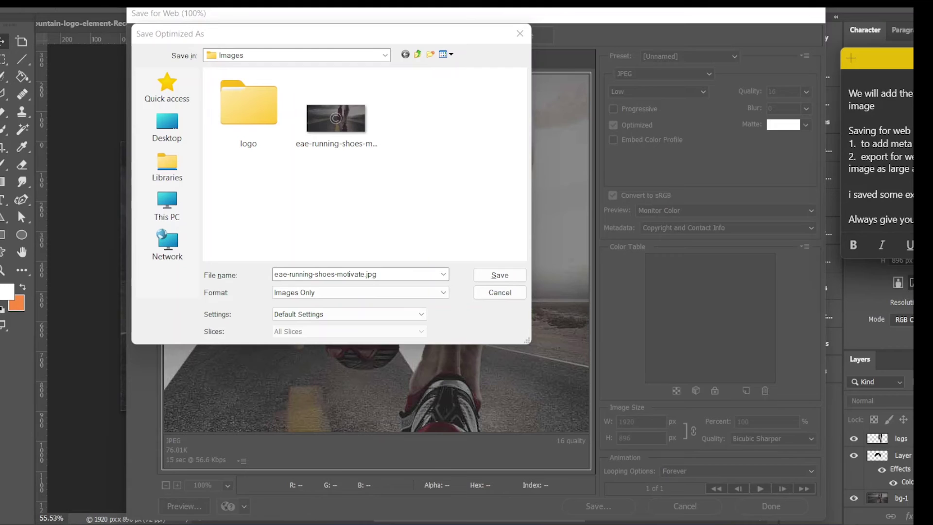
pyautogui.write(' that is logical. T')
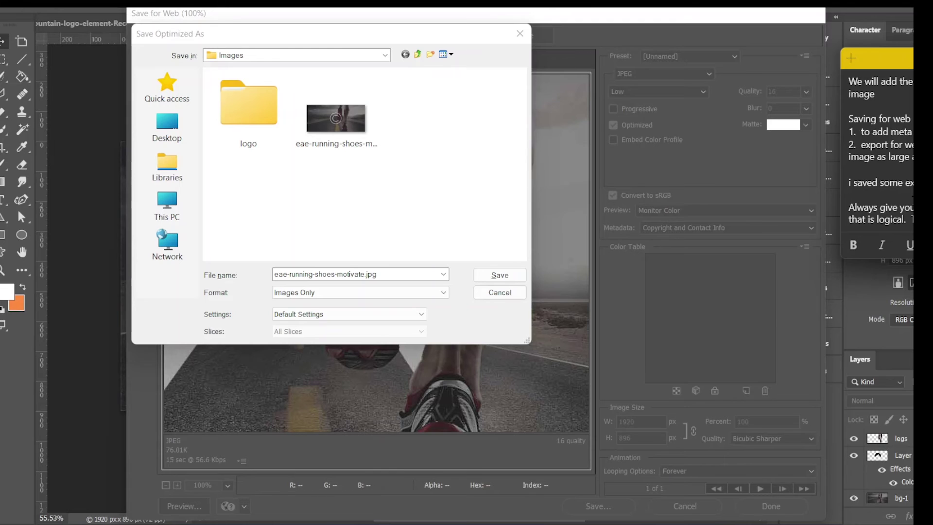
pyautogui.write('your site an dc')
pyautogui.press('BackSpace')
pyautogui.press('BackSpace')
pyautogui.press('BackSpace')
pyautogui.write('d cu')
pyautogui.press('Return')
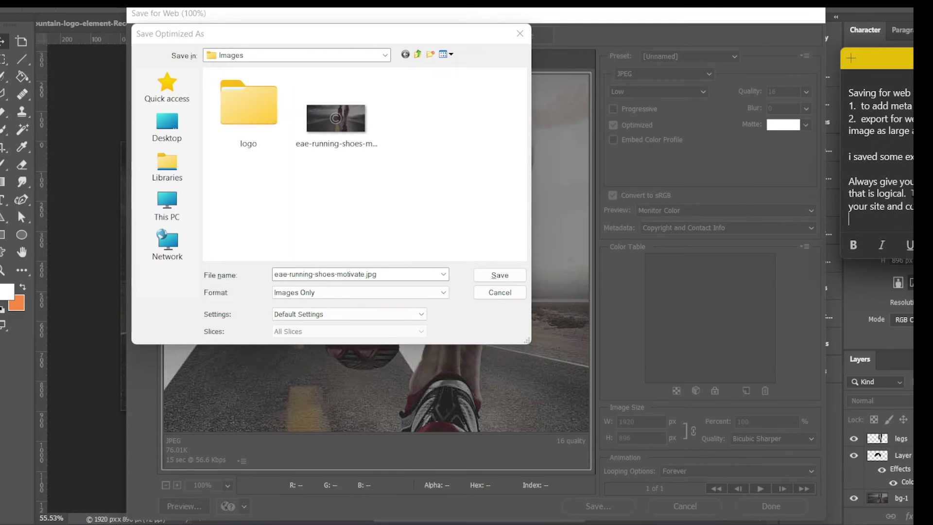
# Step: Add the line "*just make sure it's accuracte and not keyword stuffing" to the sticky note
pyautogui.click(323, 273)
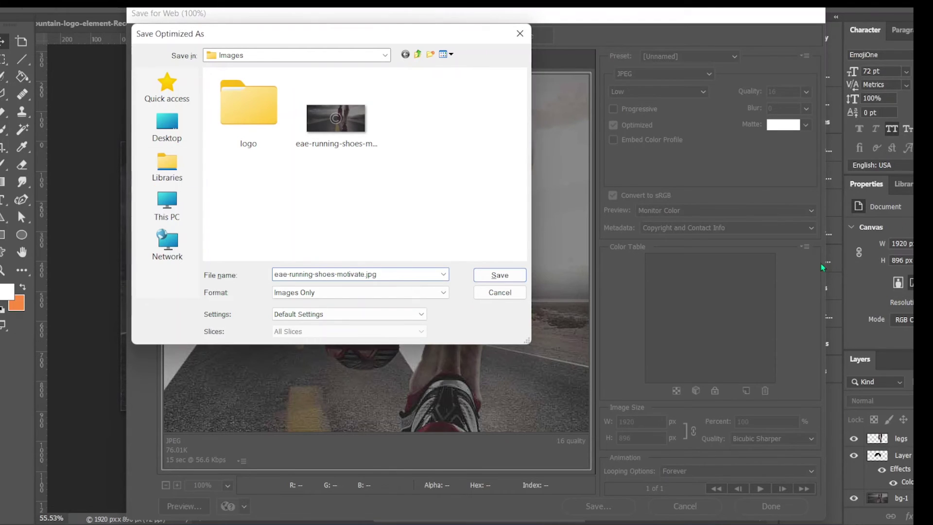
pyautogui.hotkey('alt', 'Tab')
pyautogui.write('*just make sure')
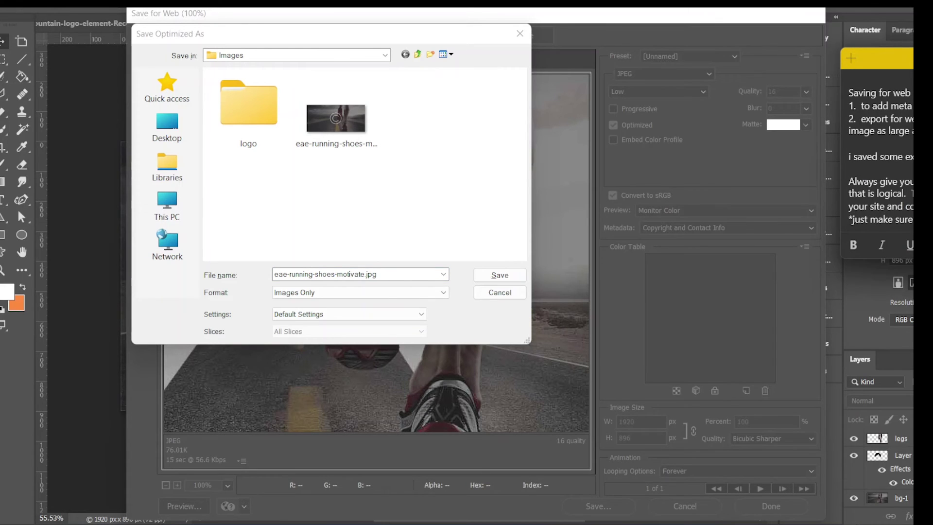
pyautogui.write(' keyword stuffin')
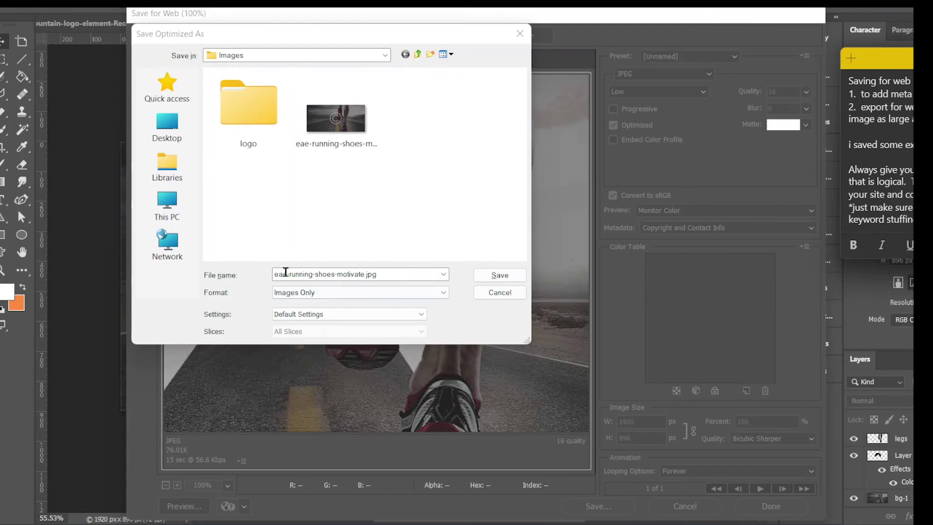
# Step: Edit the exported JPEG's file name, extending its "motivate" ending into wording for a motivational image
pyautogui.click(276, 271)
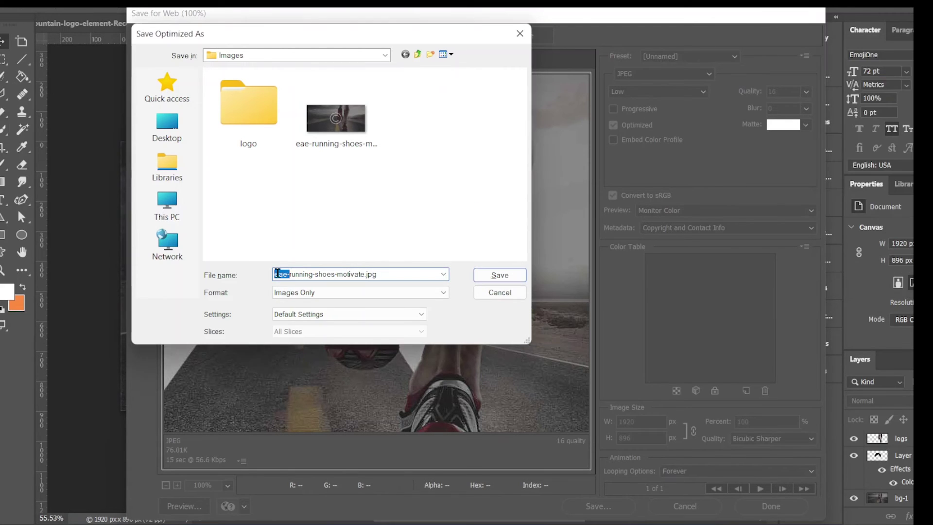
pyautogui.doubleClick(347, 272)
pyautogui.click(368, 272)
pyautogui.press('BackSpace')
pyautogui.press('BackSpace')
pyautogui.write('aionalimage-')
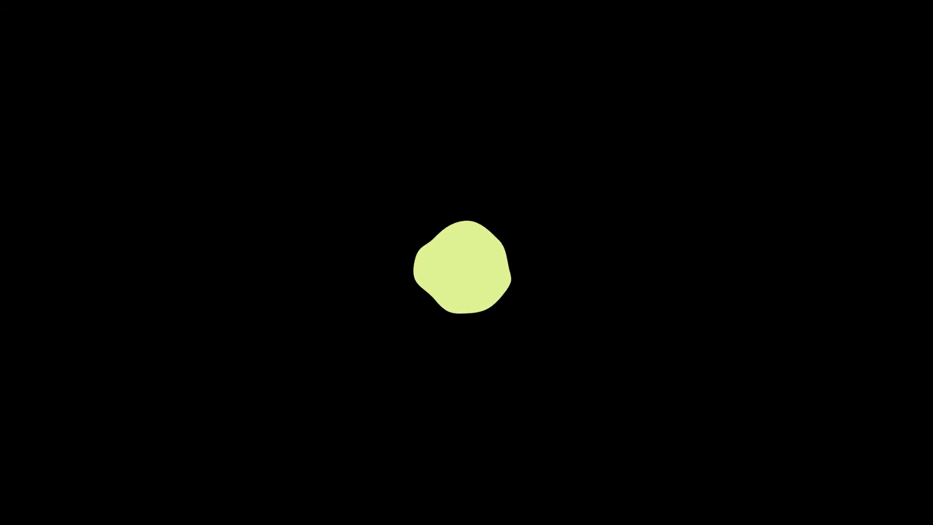